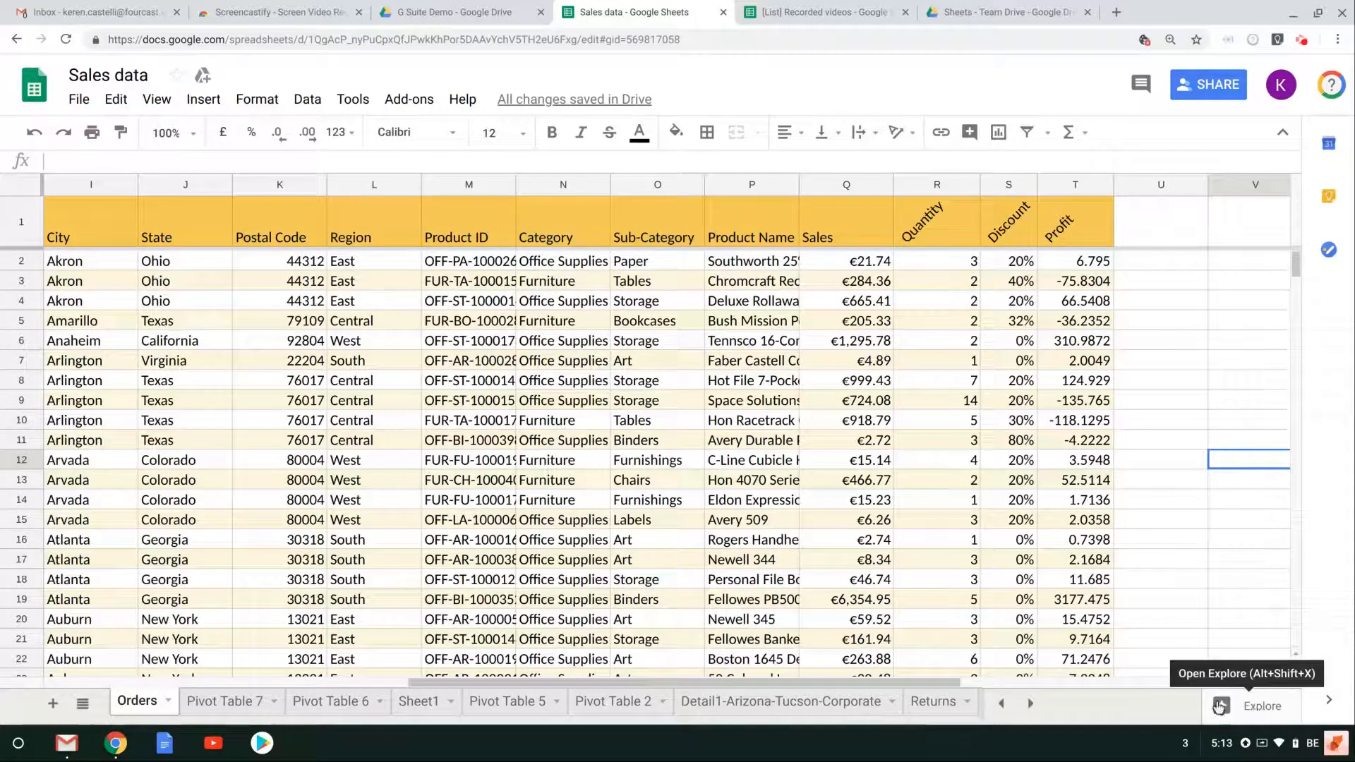
Step: Insert the suggested Count of Category bar chart from Explore into the Orders sheet and reposition it over the data
click(1220, 707)
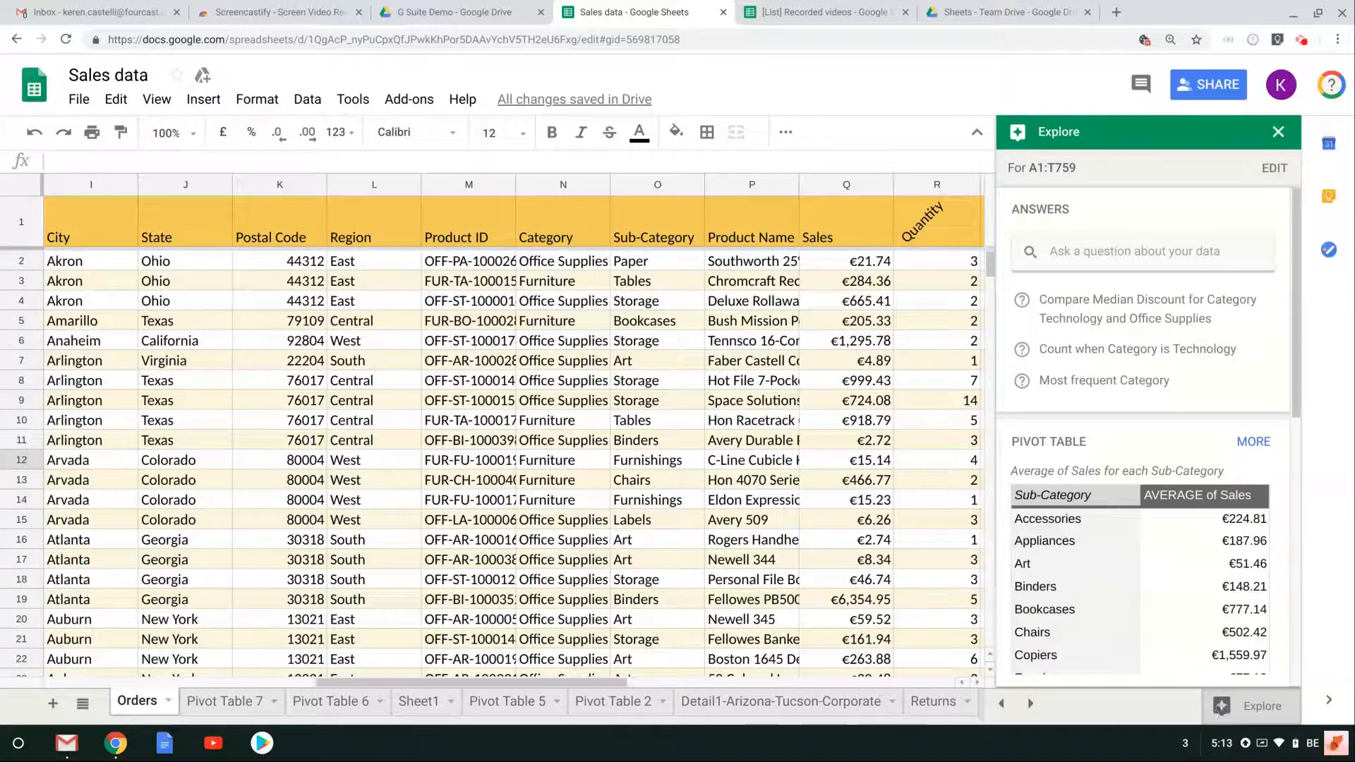
scroll(1213, 436, down, 3)
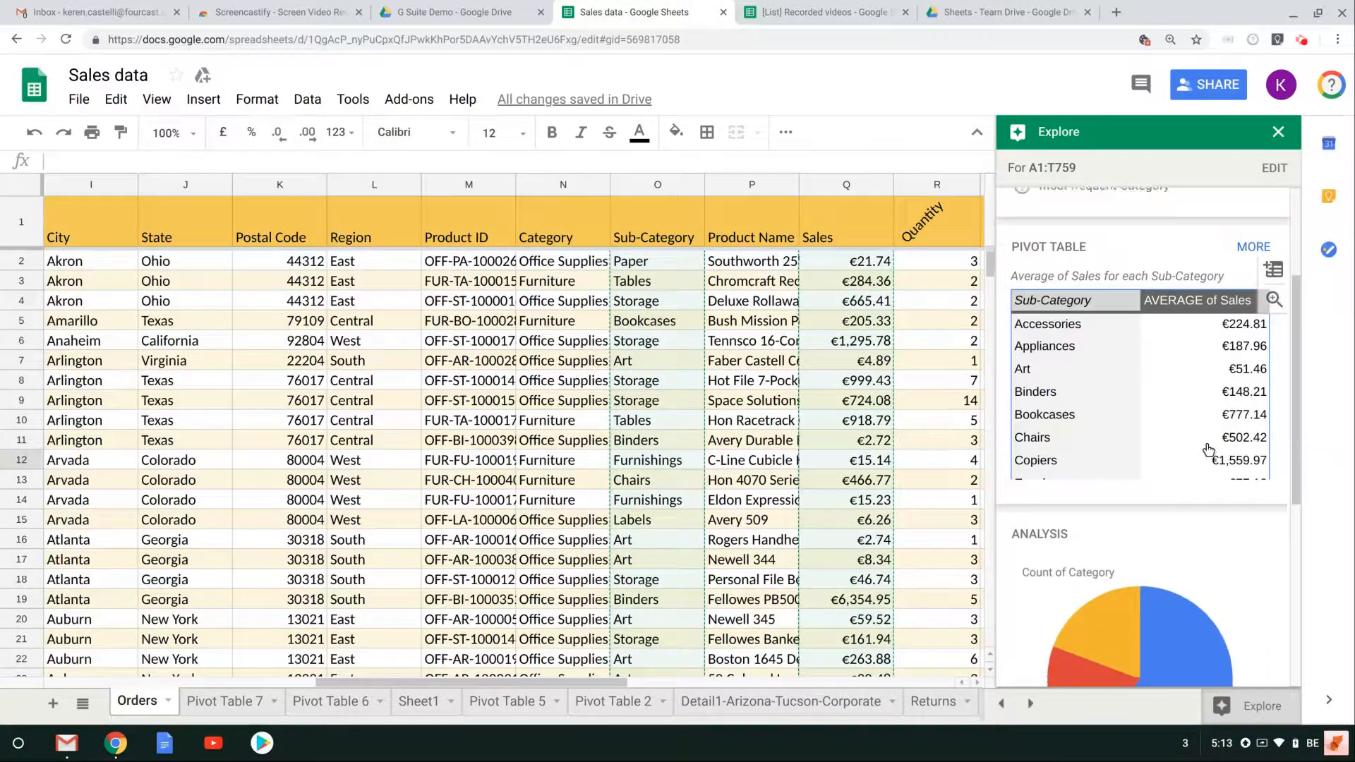
scroll(1211, 446, down, 3)
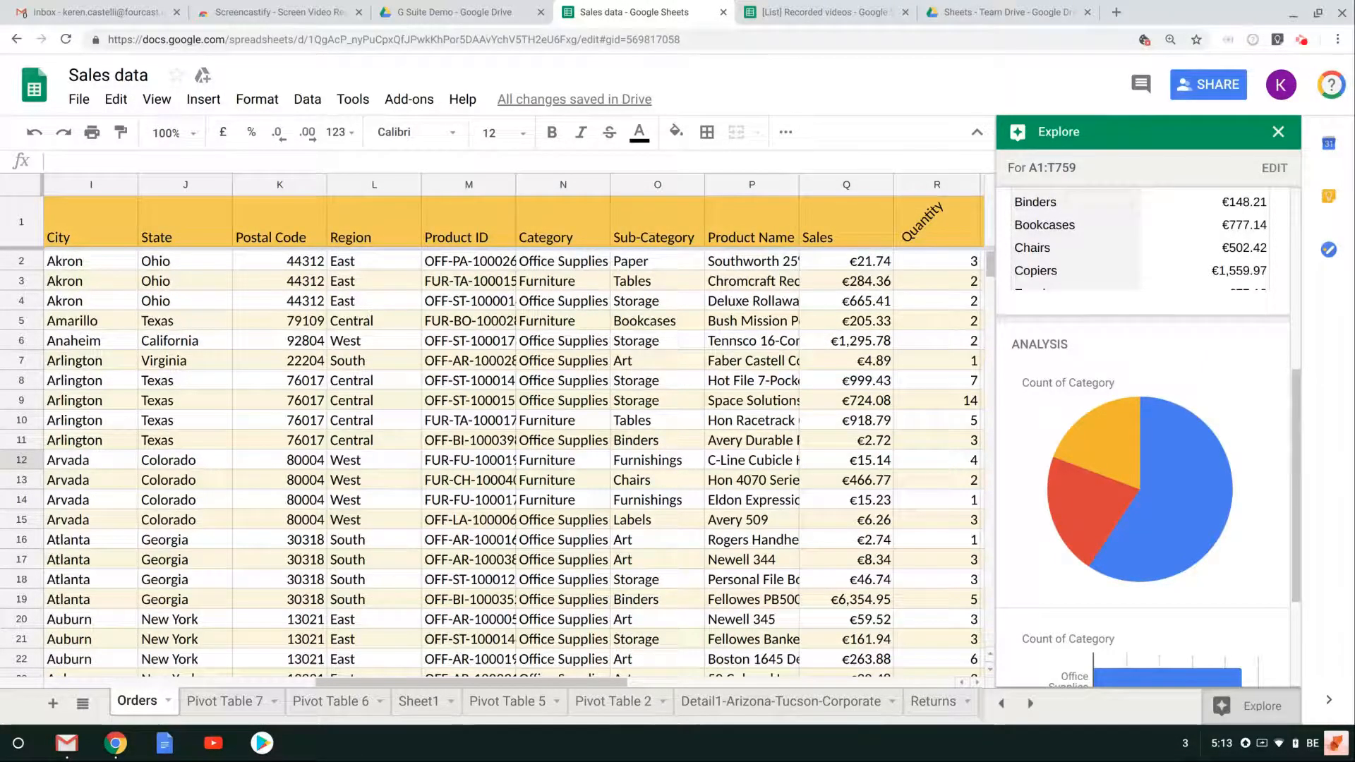
scroll(1217, 332, down, 1)
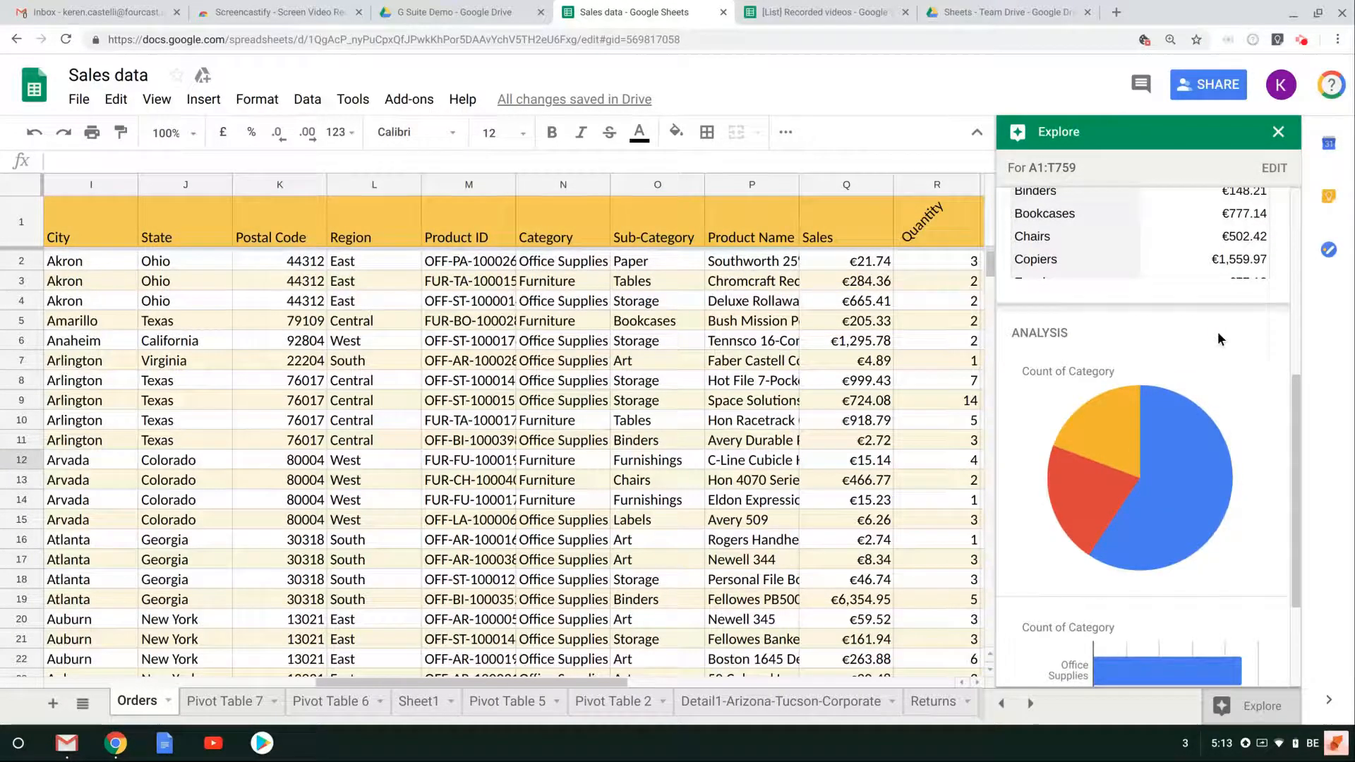
scroll(1217, 332, down, 3)
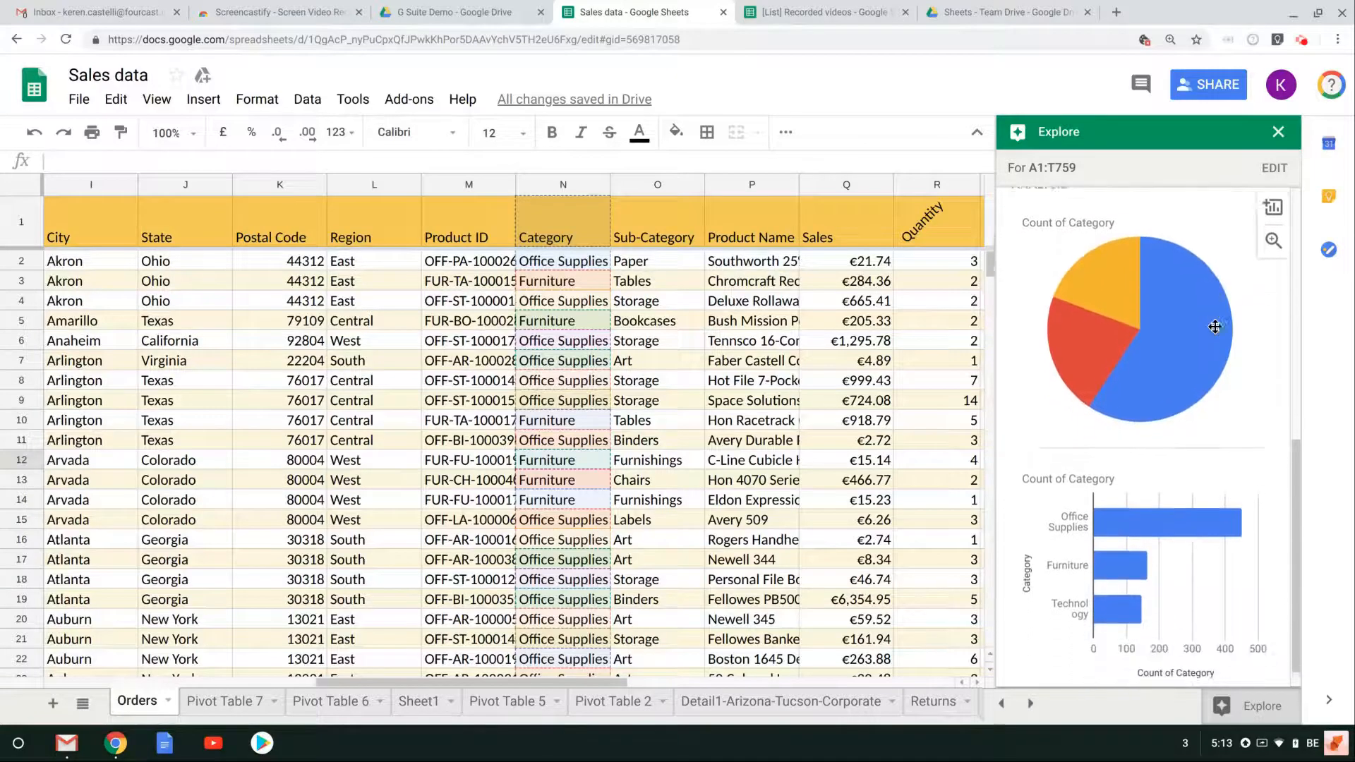
drag(1133, 452, 463, 281)
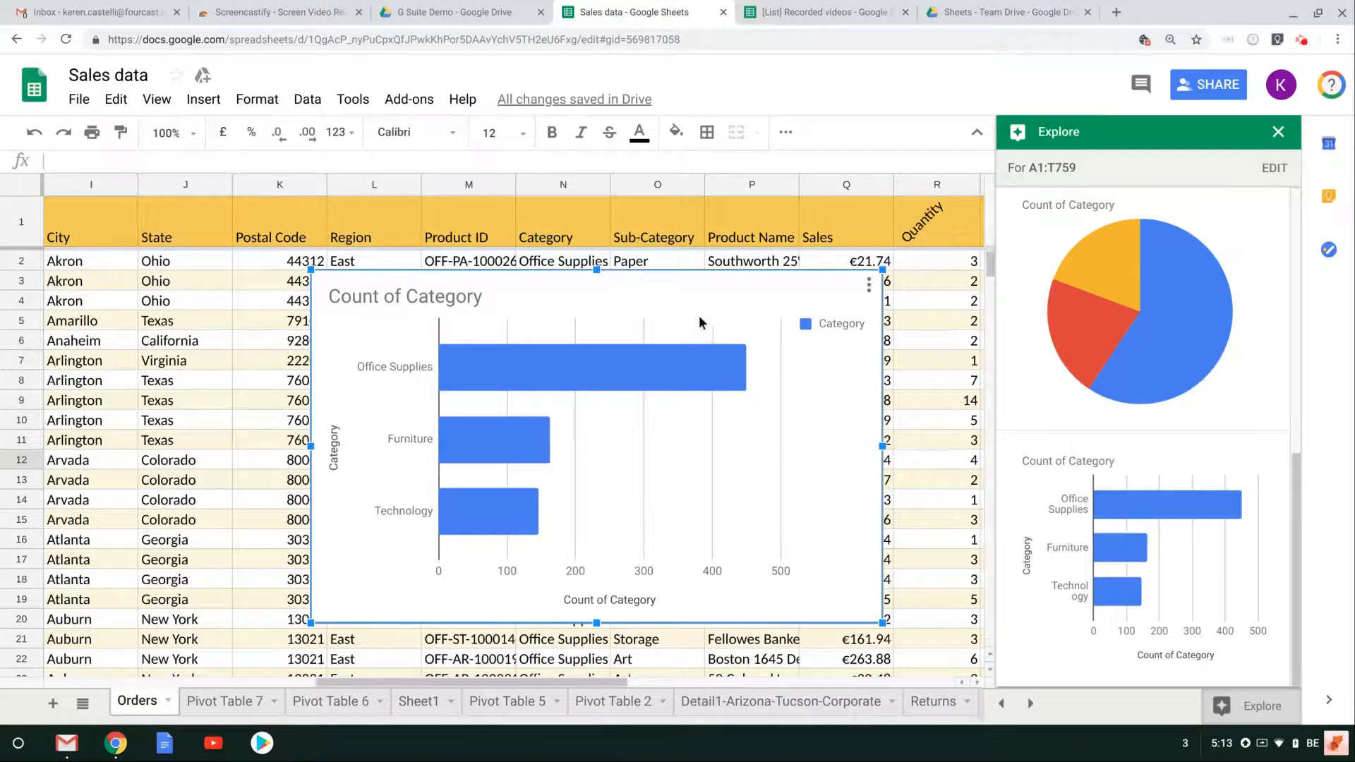
drag(690, 295, 619, 277)
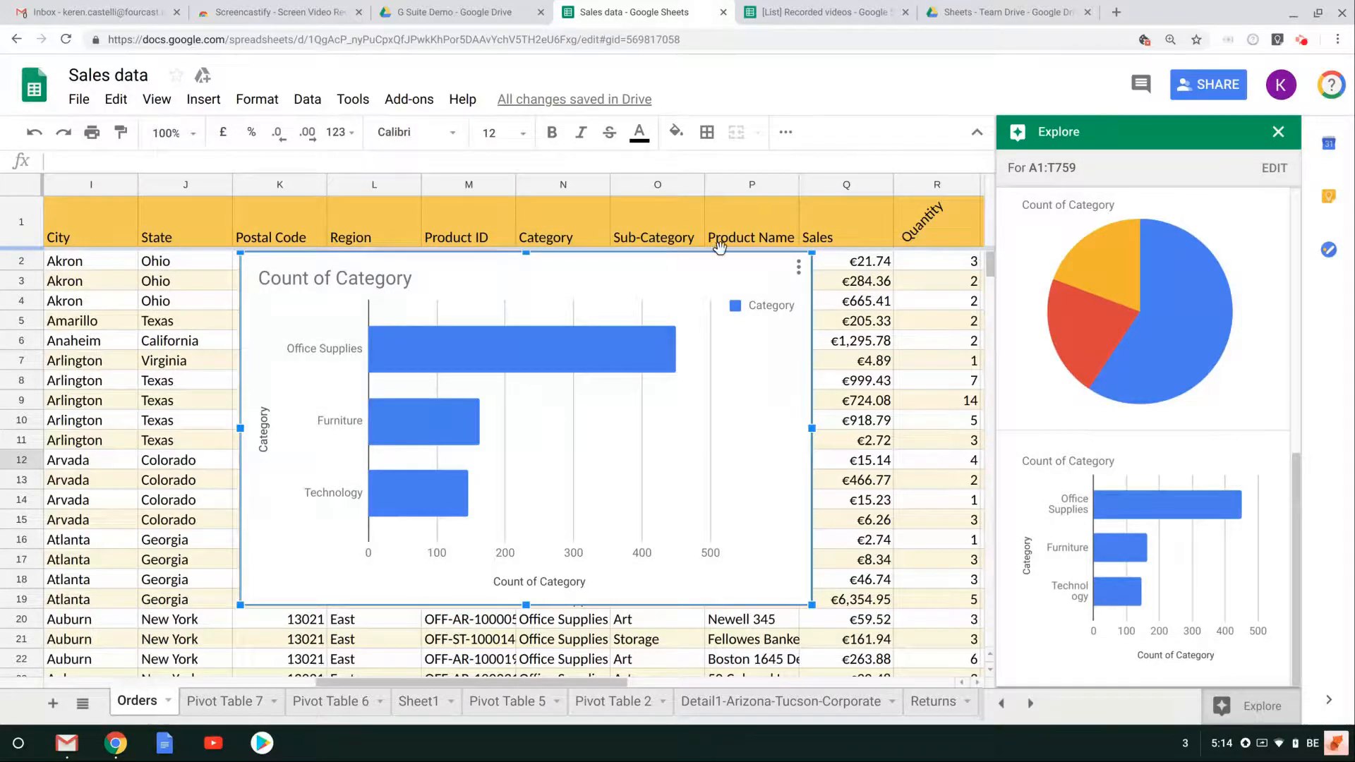
Step: Delete the inserted Count of Category bar chart and close Explore
click(795, 267)
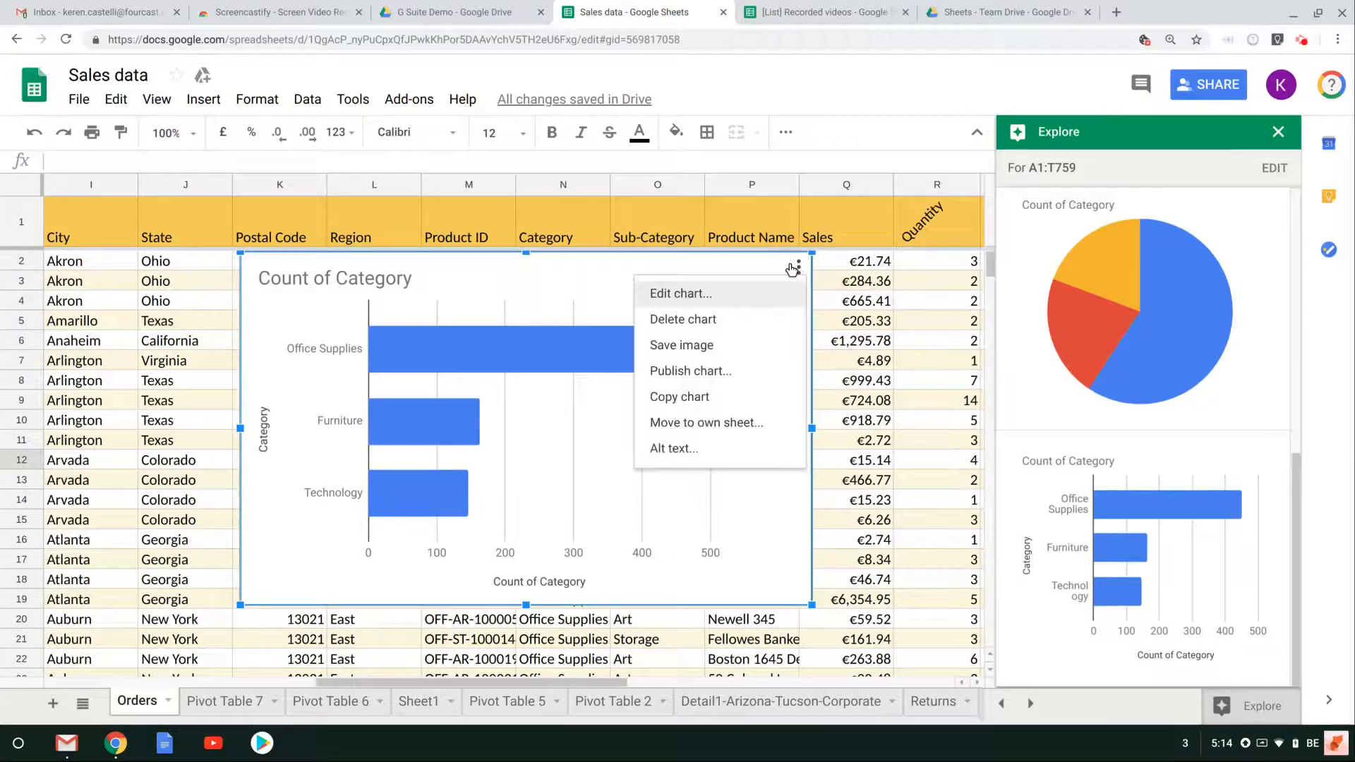
click(720, 320)
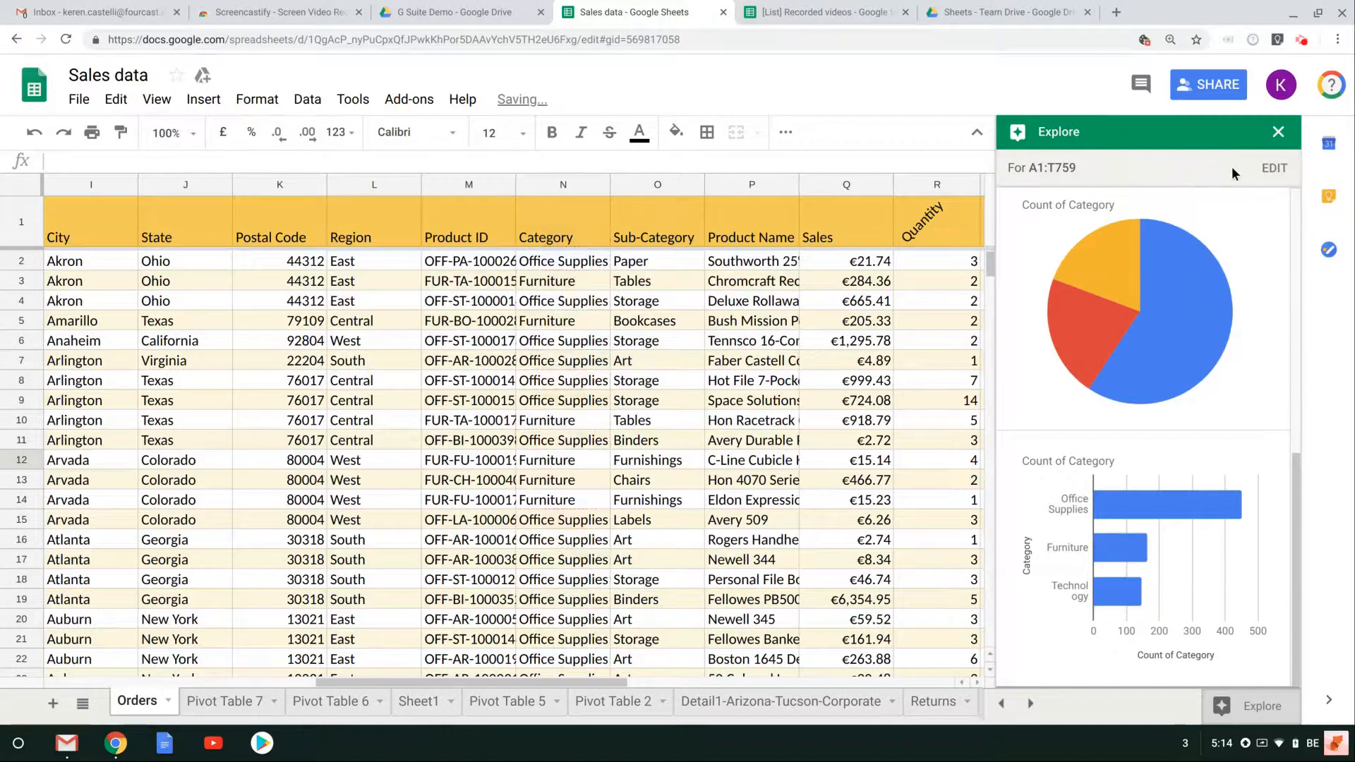
click(1277, 132)
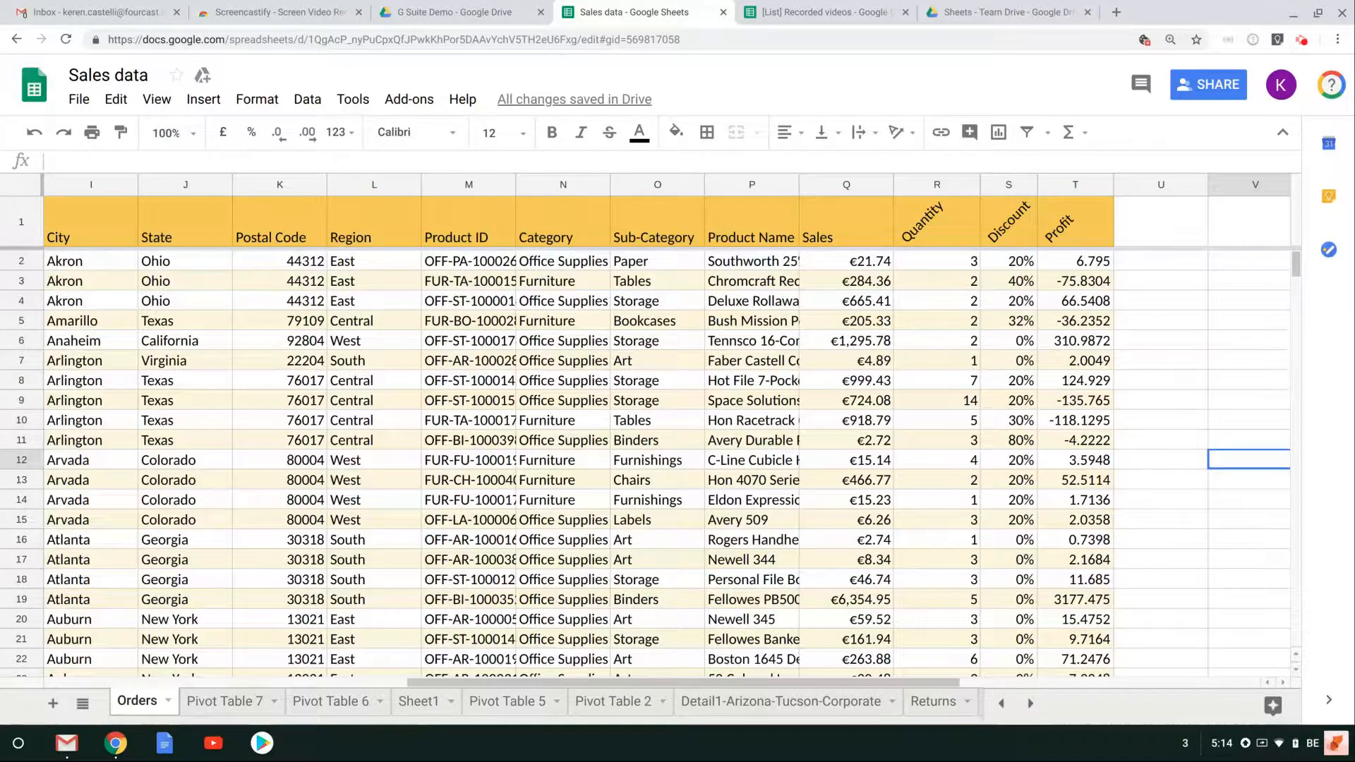
Step: Insert a chart based on the whole Category column (column N)
click(564, 185)
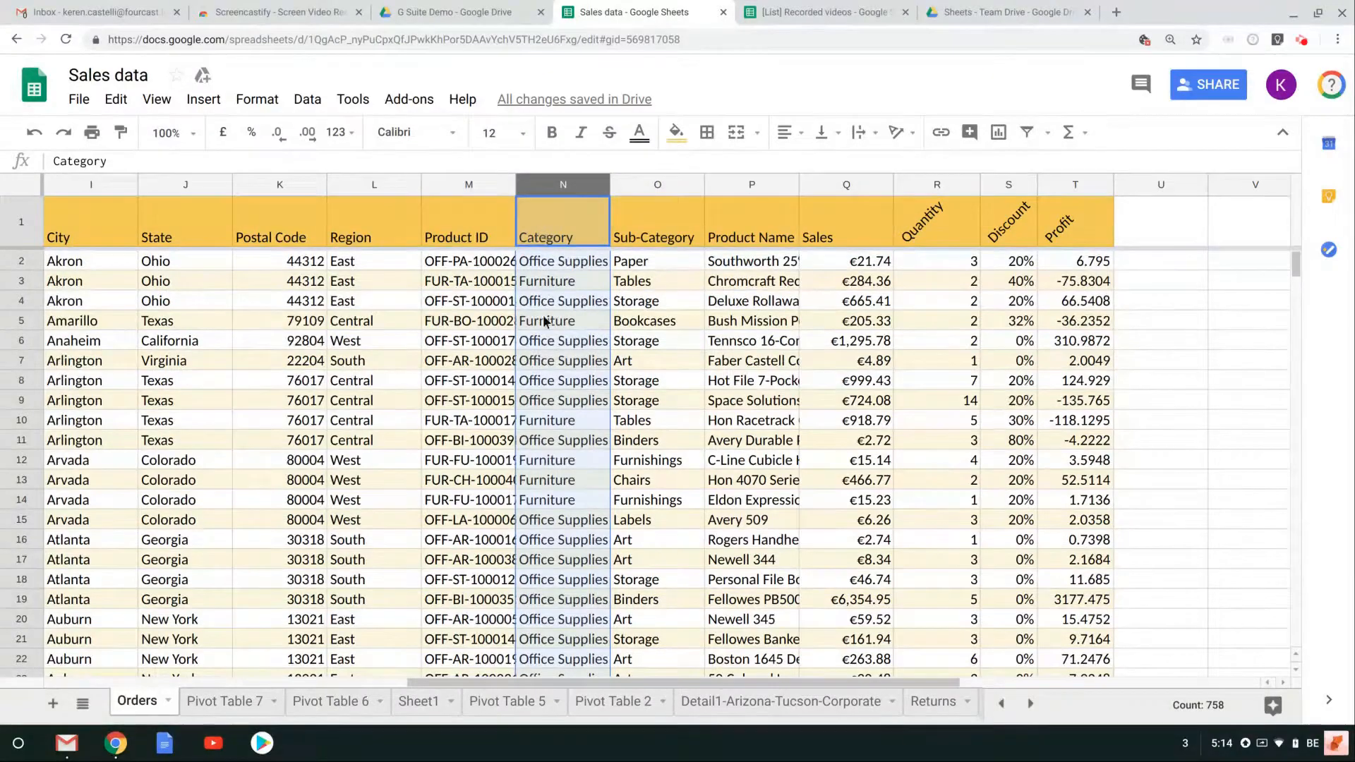
click(204, 100)
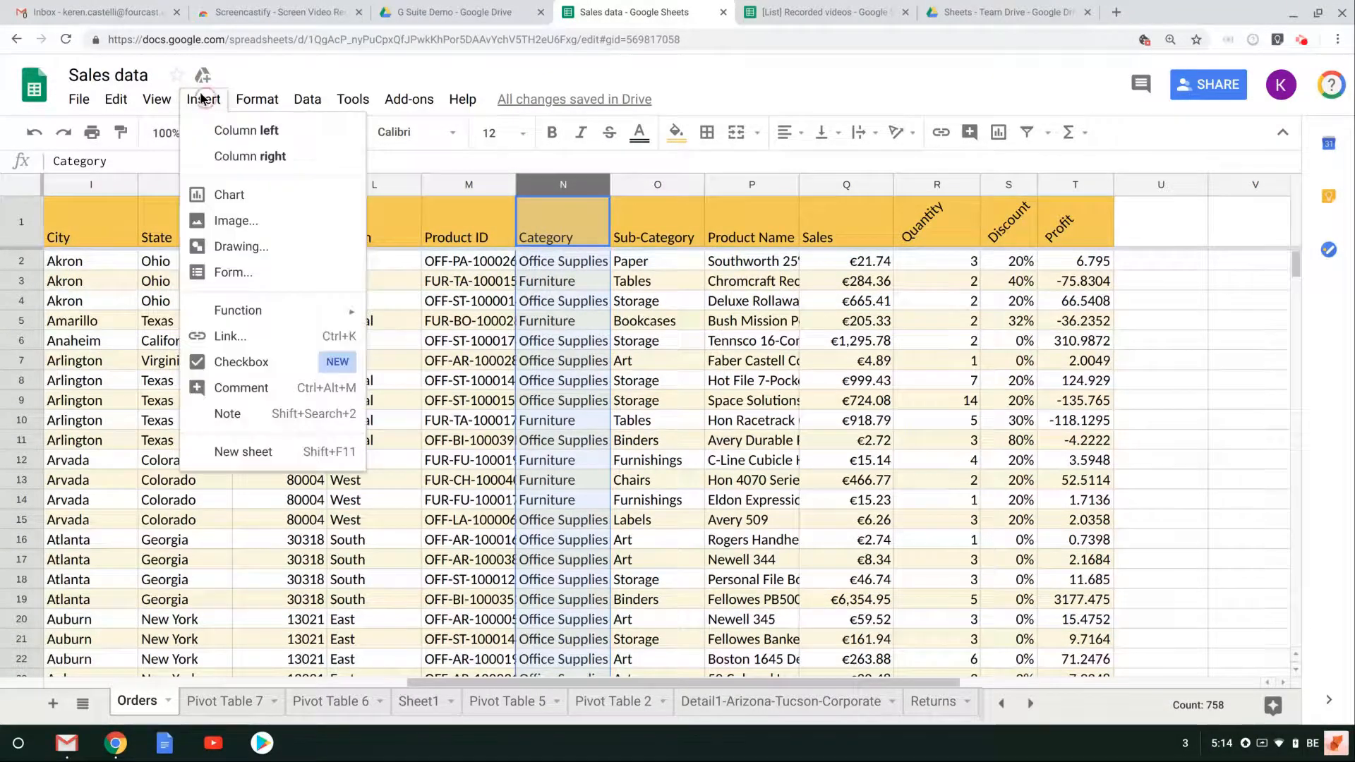
click(245, 196)
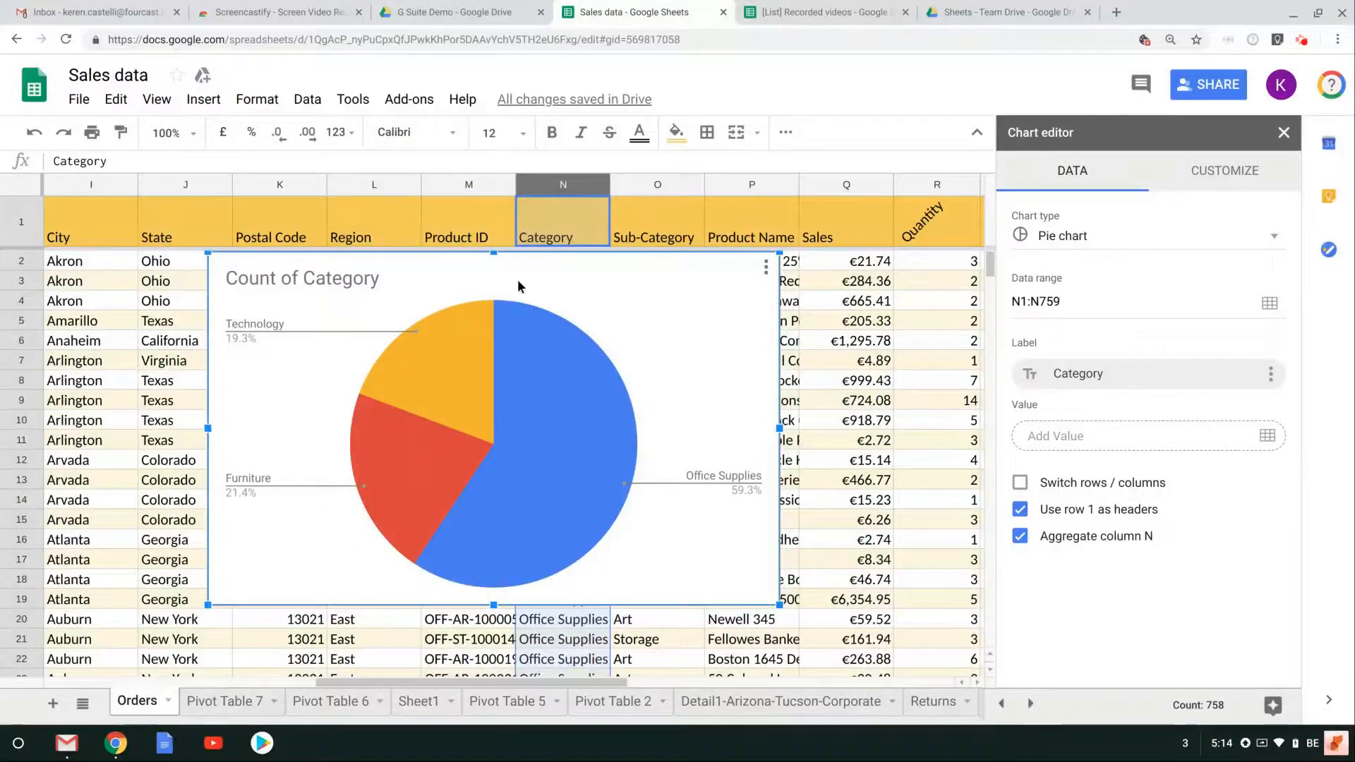
mouse_move(524, 499)
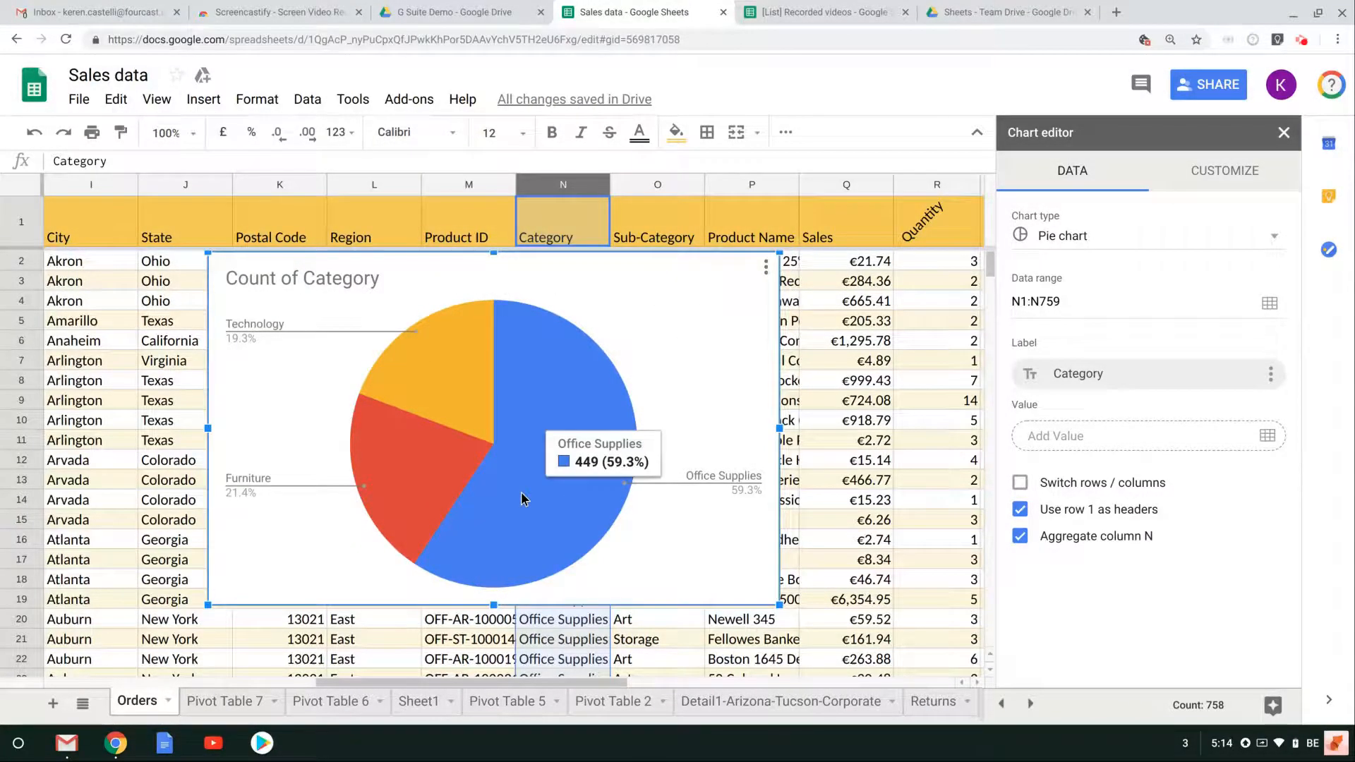
mouse_move(490, 377)
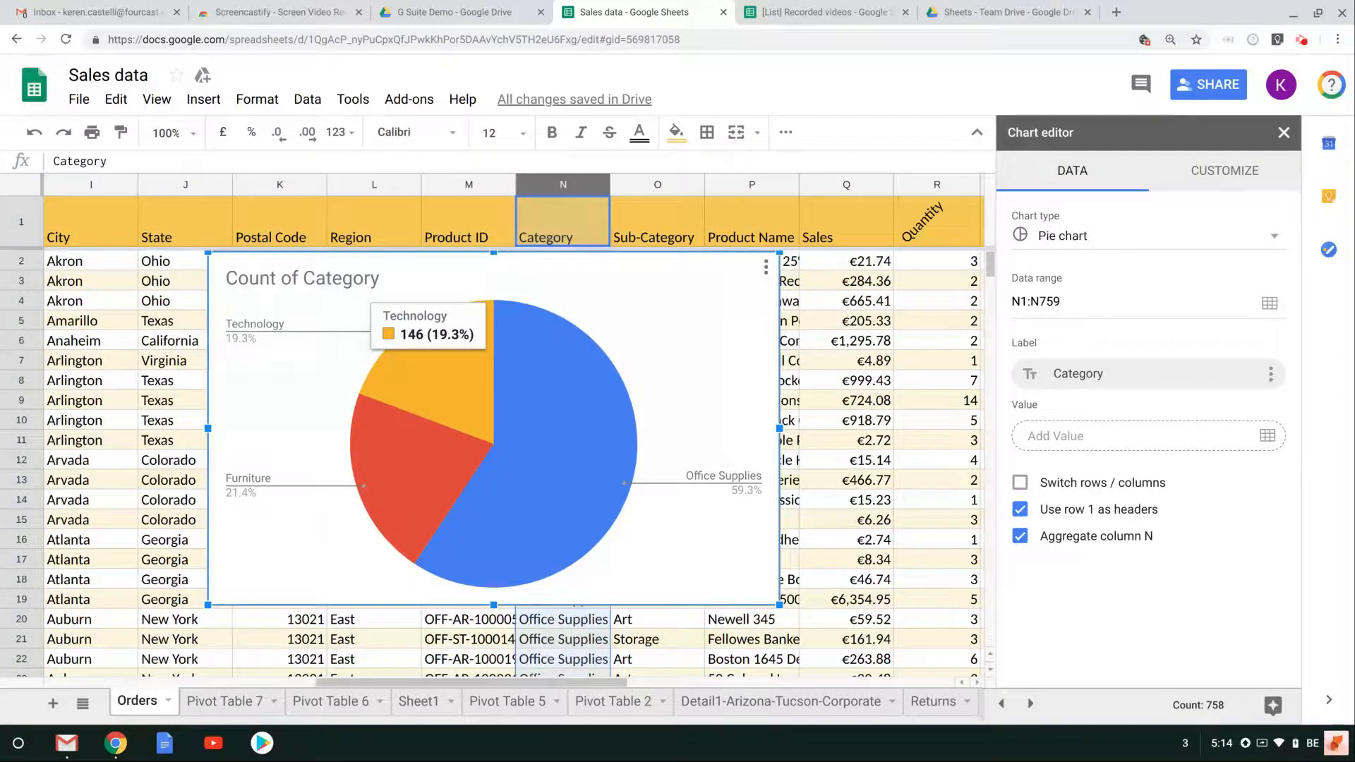
mouse_move(536, 372)
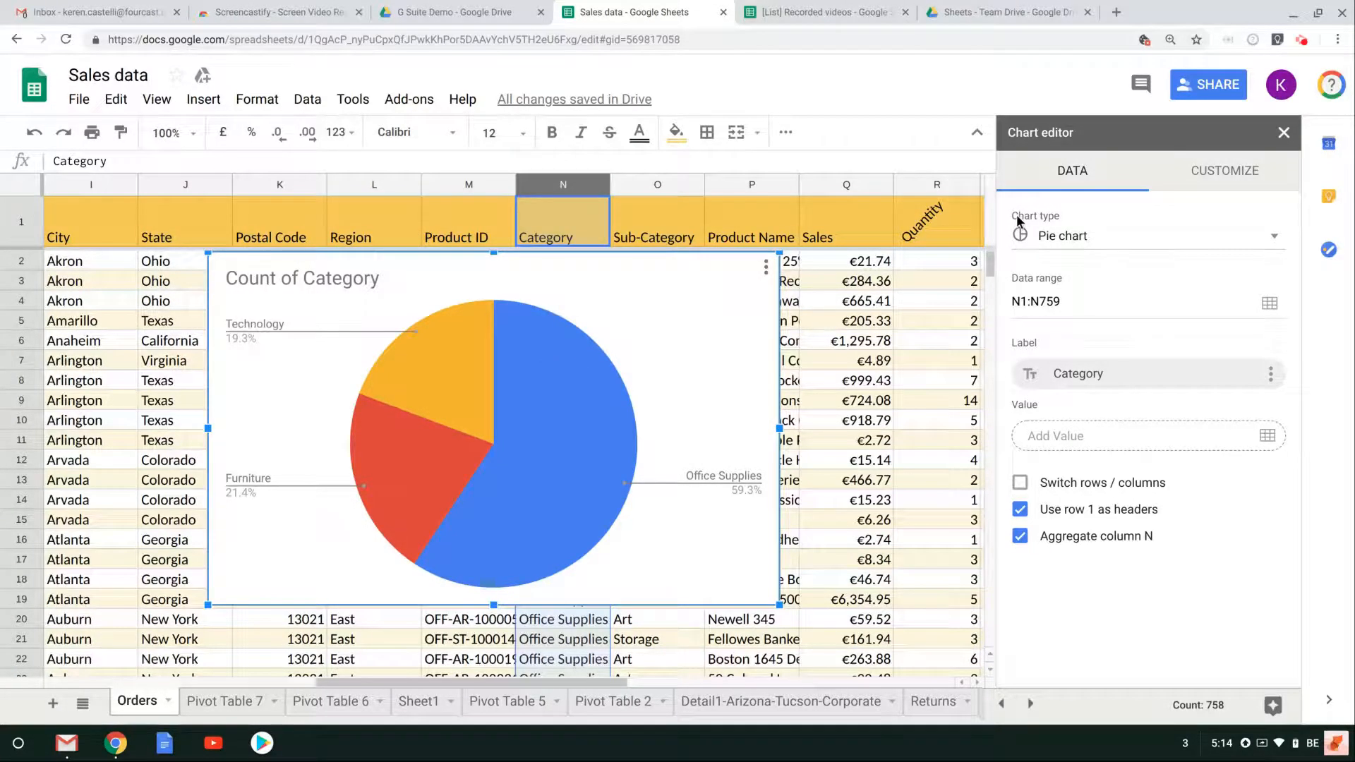
Step: Review the available chart types and change the Category pie chart to the suggested column chart
click(1251, 240)
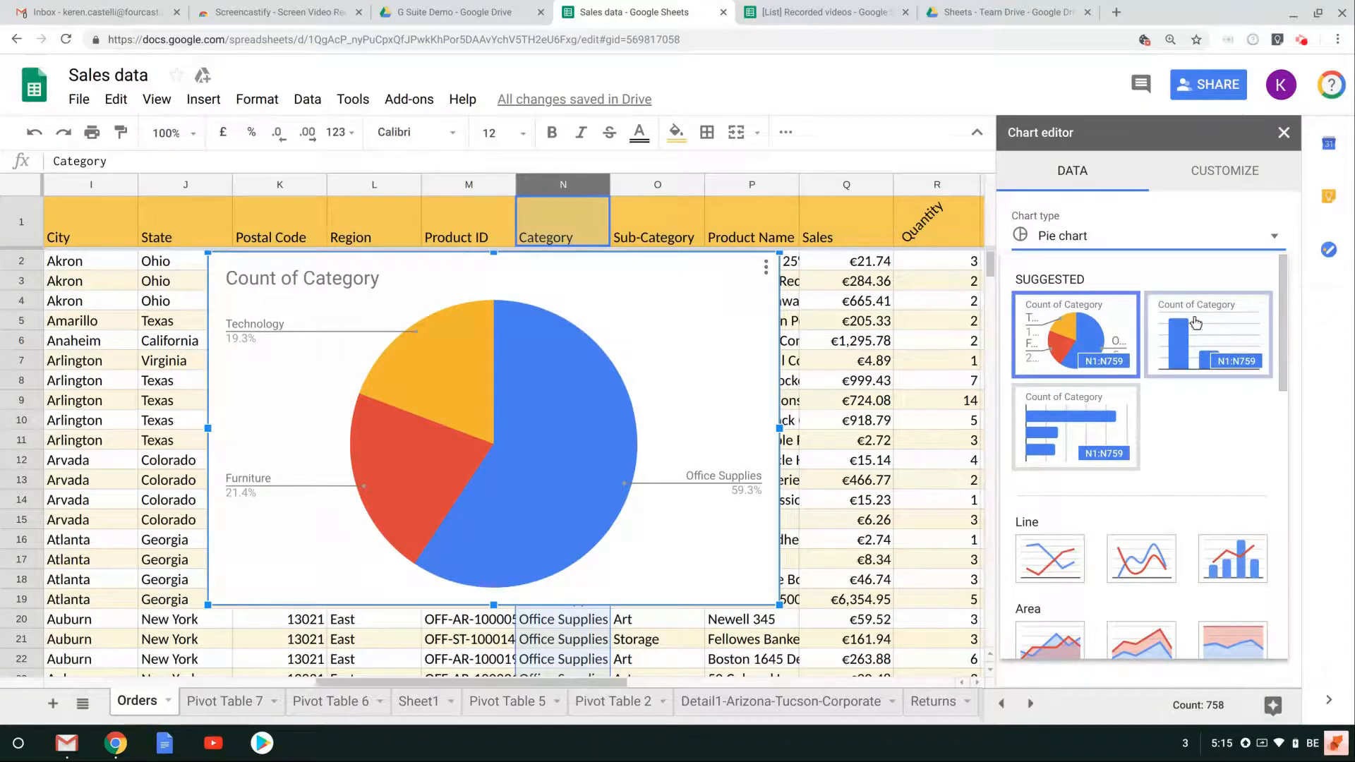
scroll(1242, 404, down, 3)
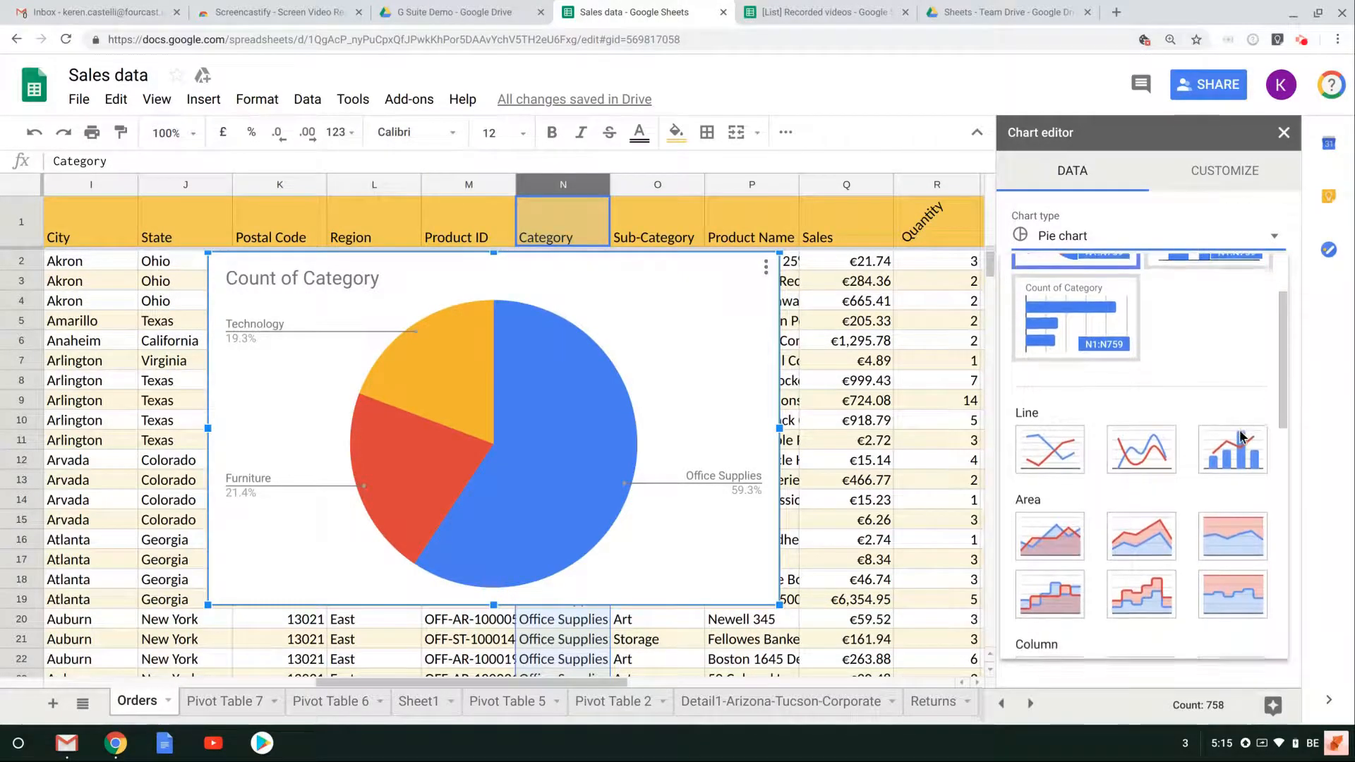
scroll(1054, 367, down, 1)
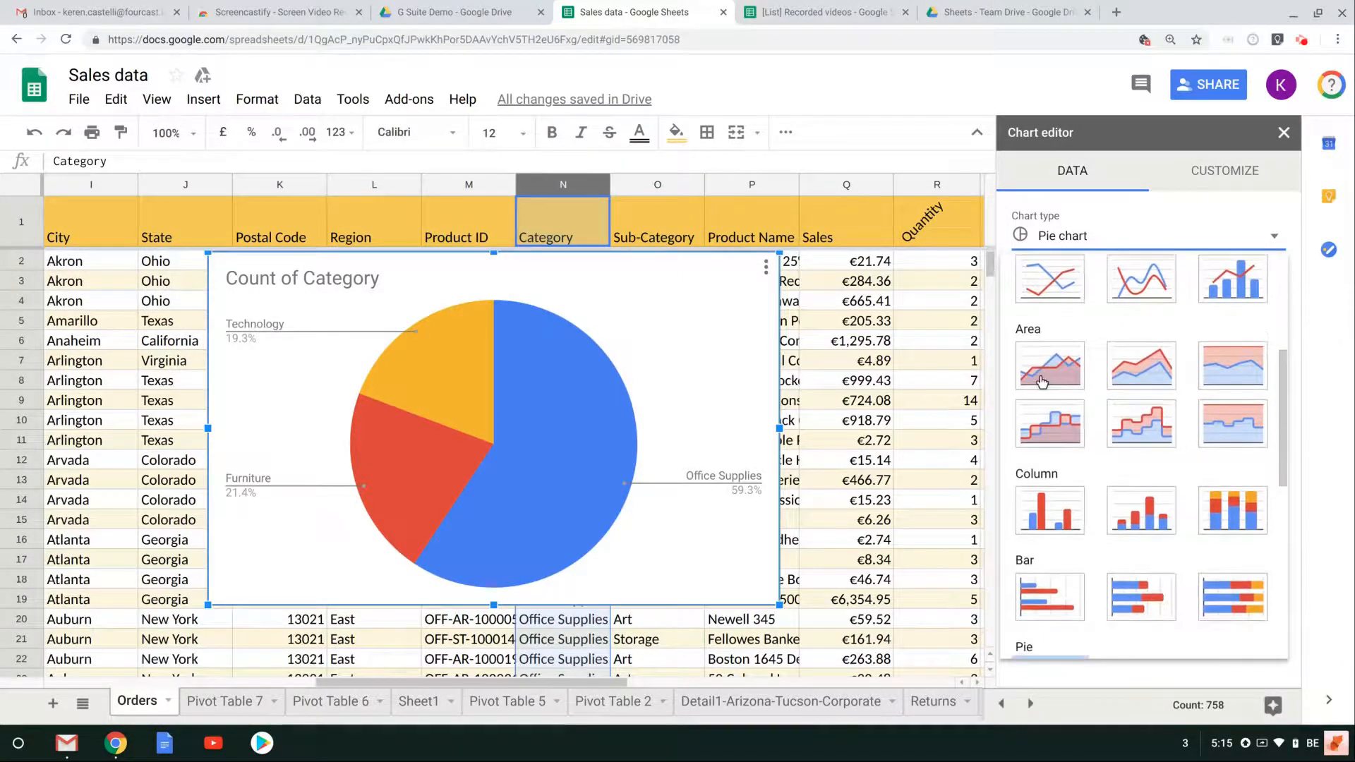
scroll(1070, 388, down, 3)
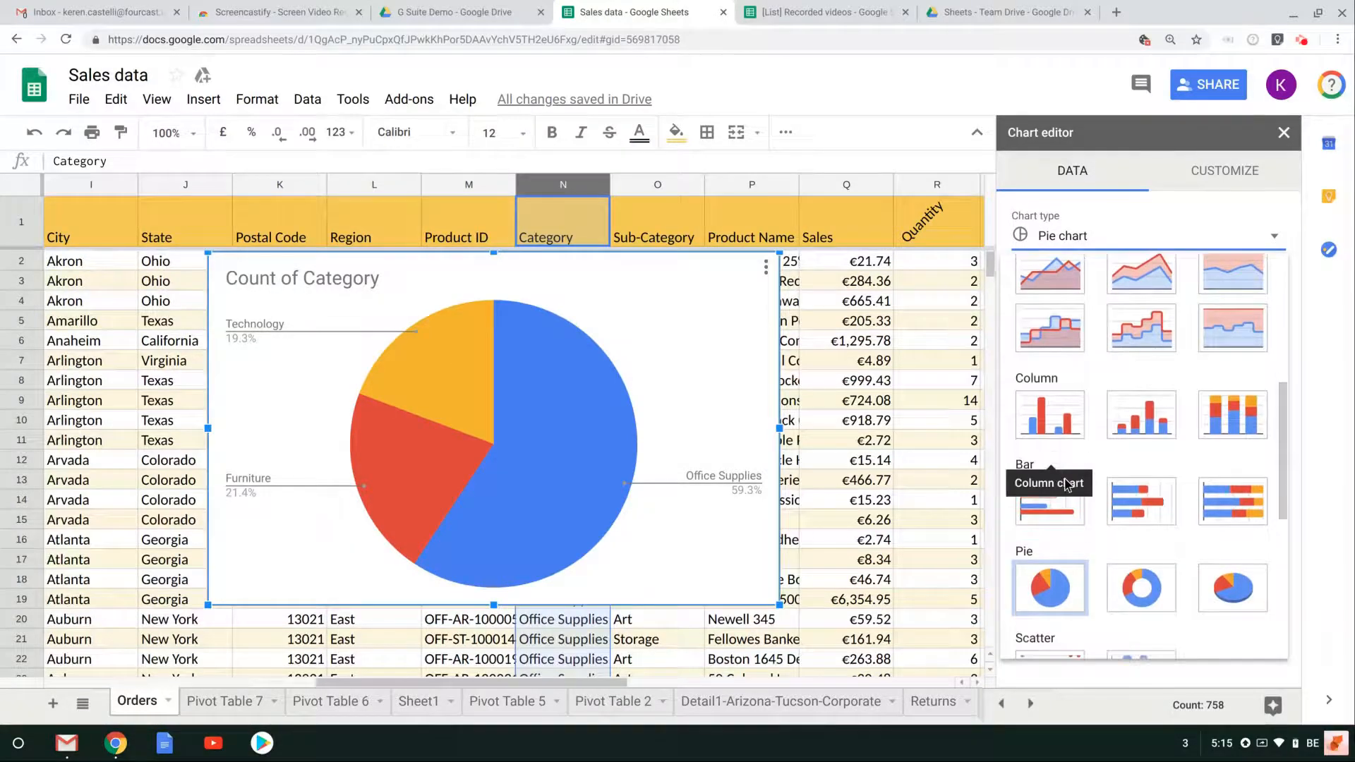
scroll(1210, 463, down, 4)
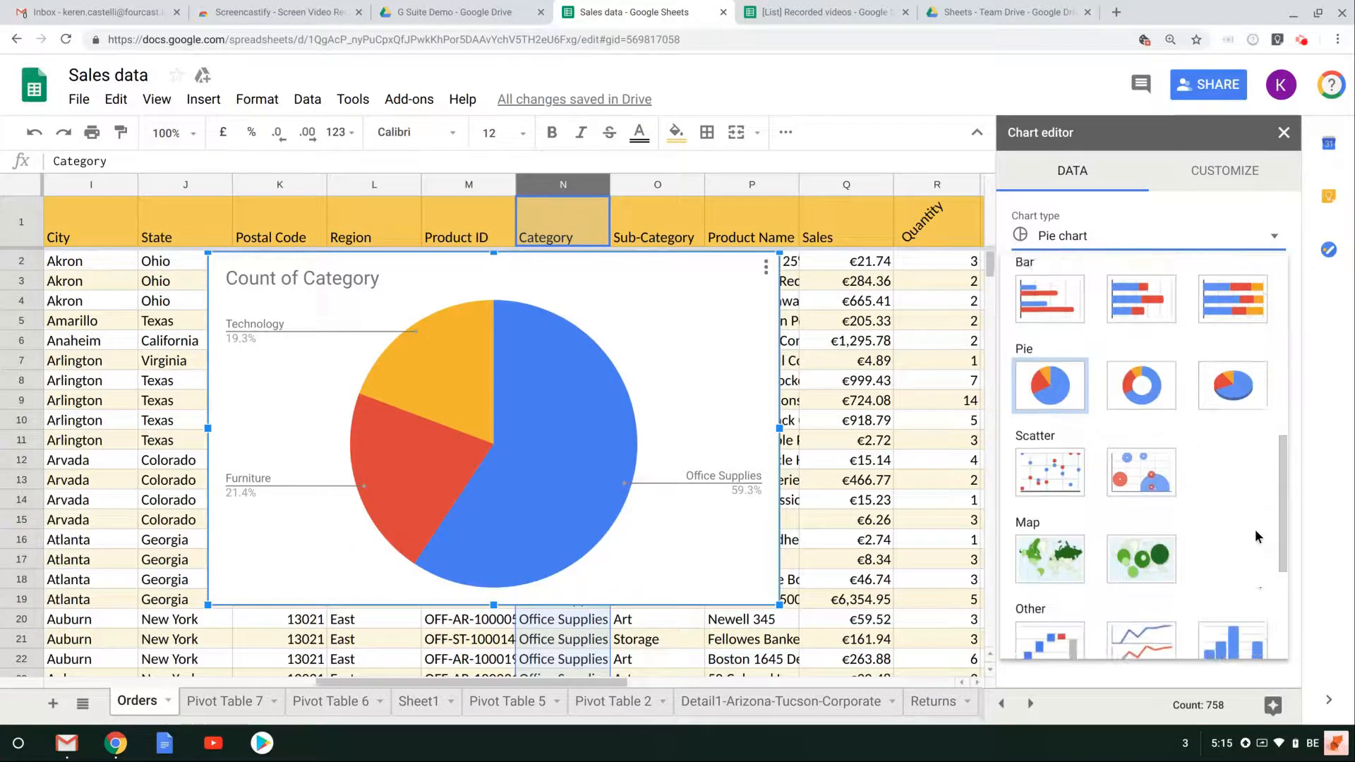
scroll(1254, 546, down, 2)
scroll(1253, 561, up, 5)
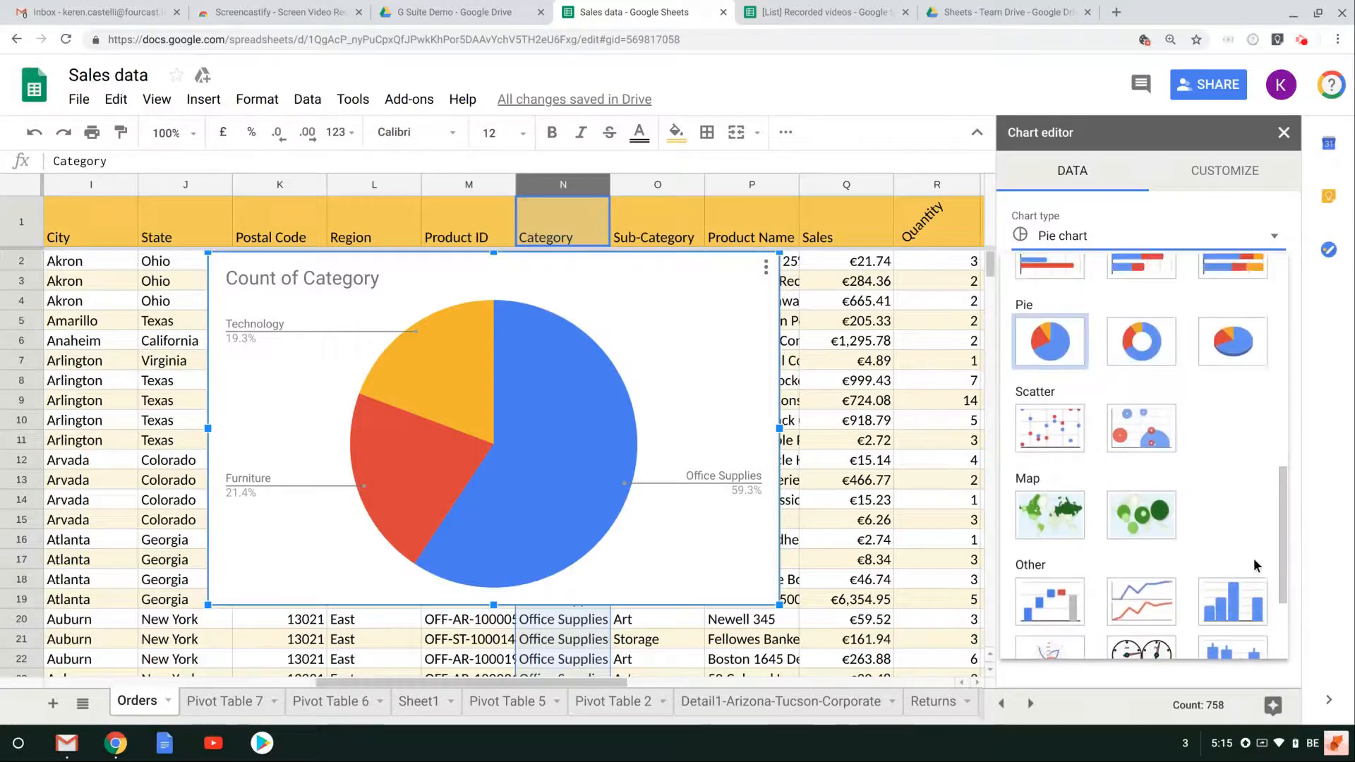
scroll(1250, 564, up, 6)
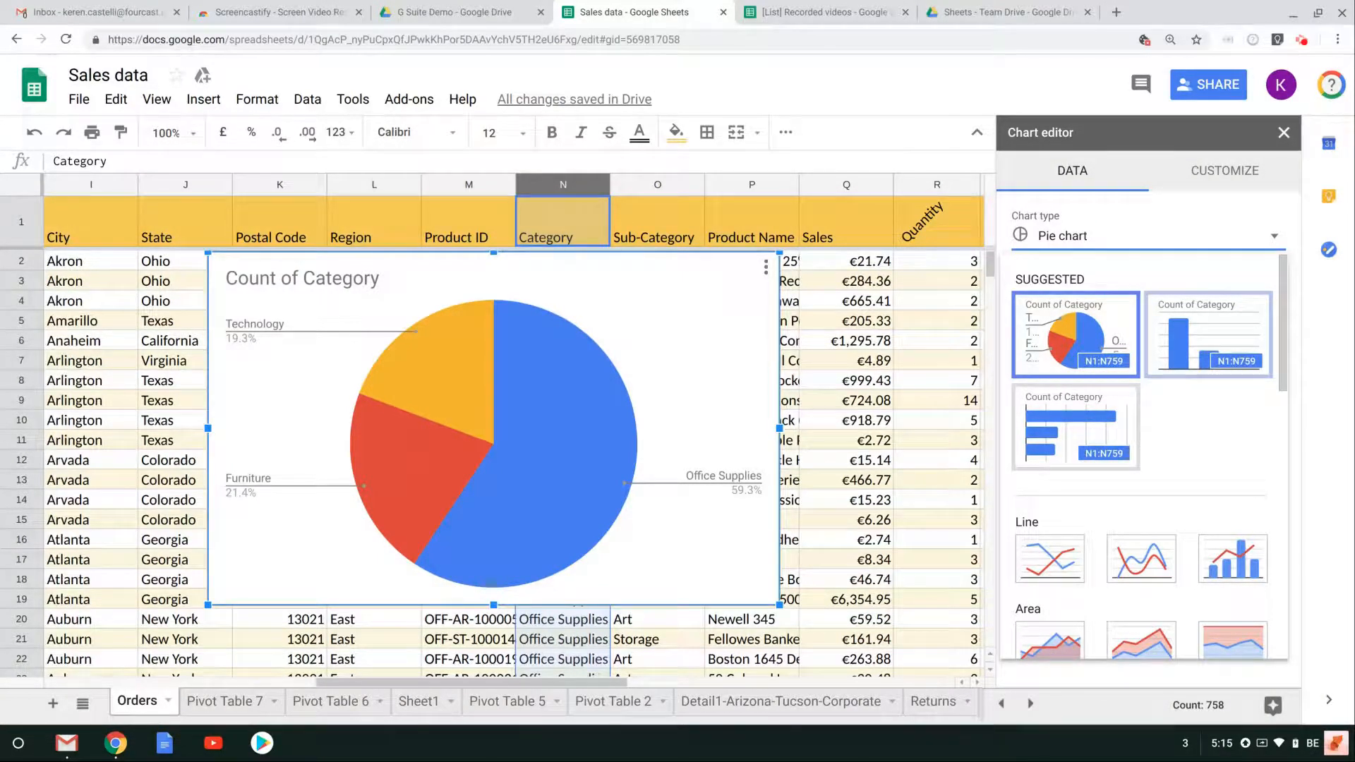
click(1205, 319)
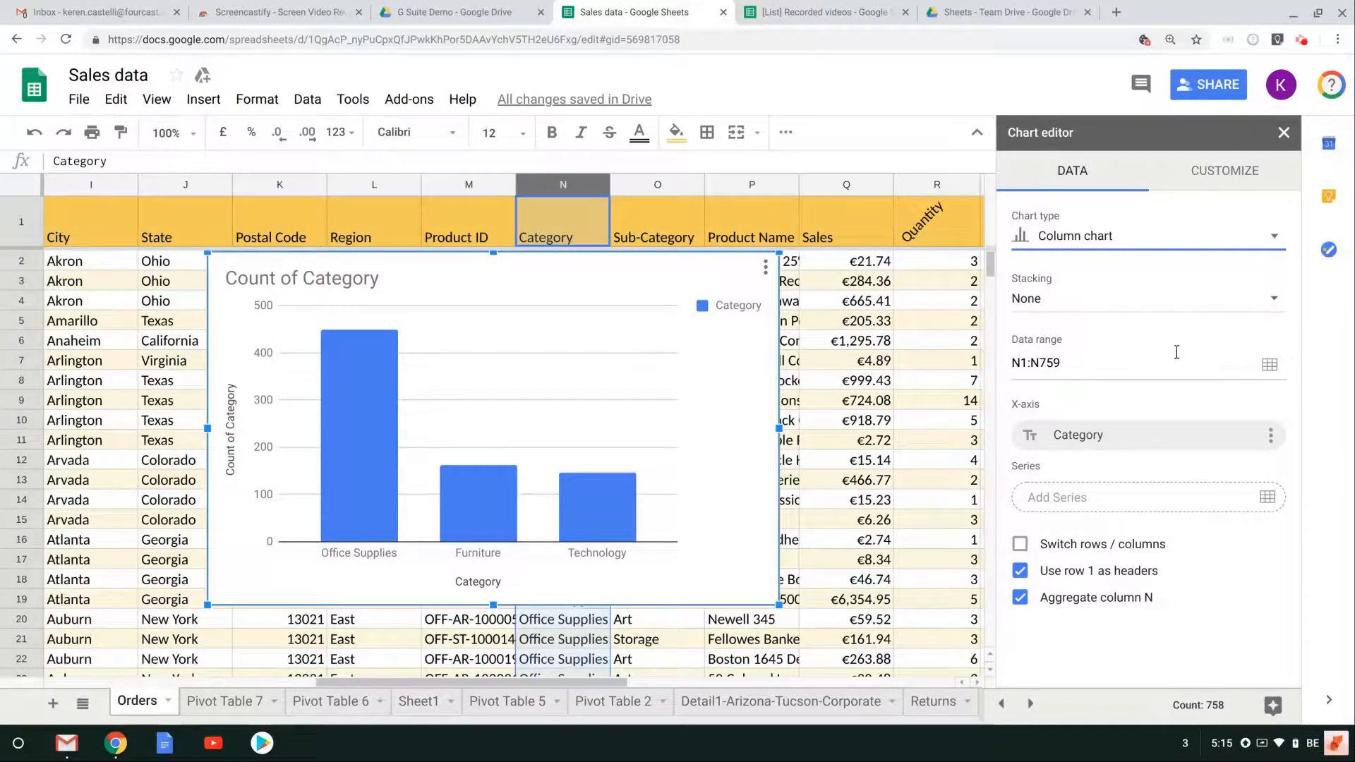
Step: Try a light blue background in the column chart's style settings, and set the background color to light gray
click(1211, 174)
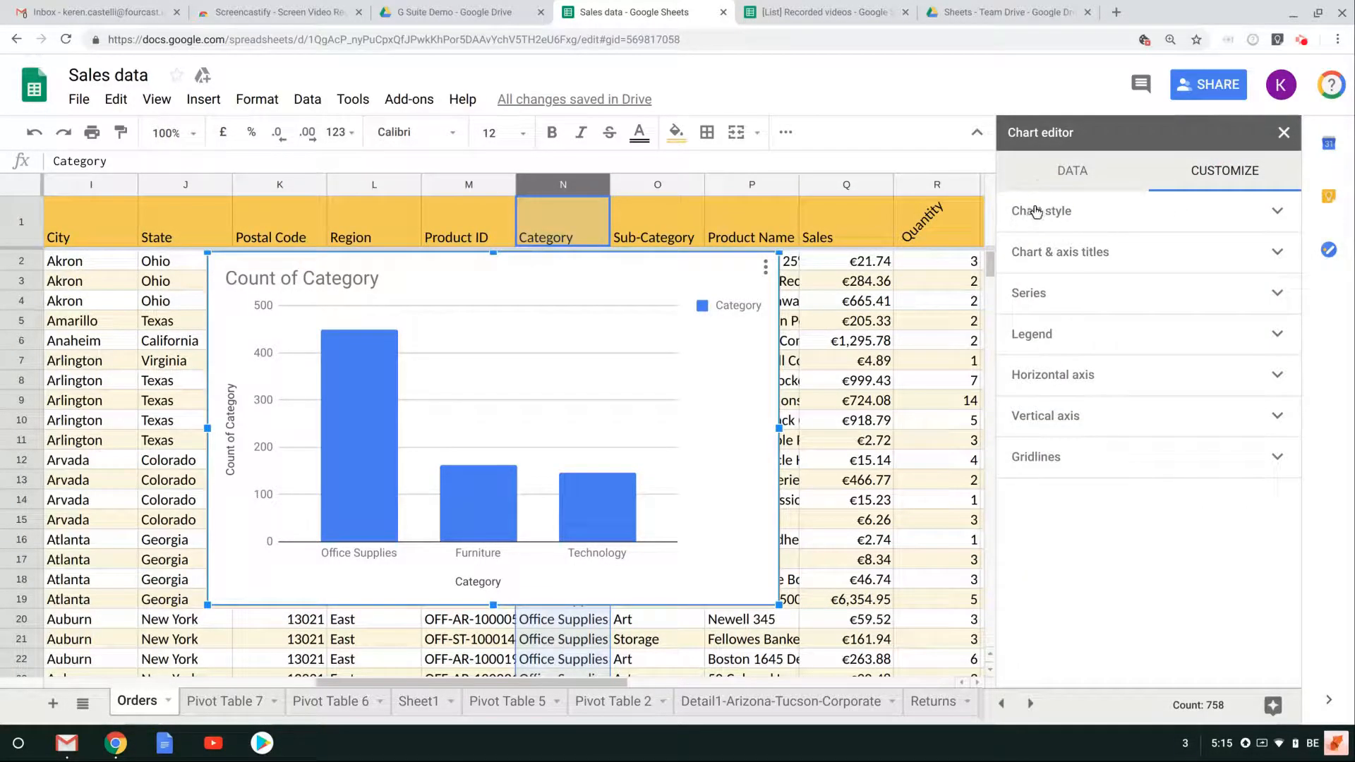
click(1035, 211)
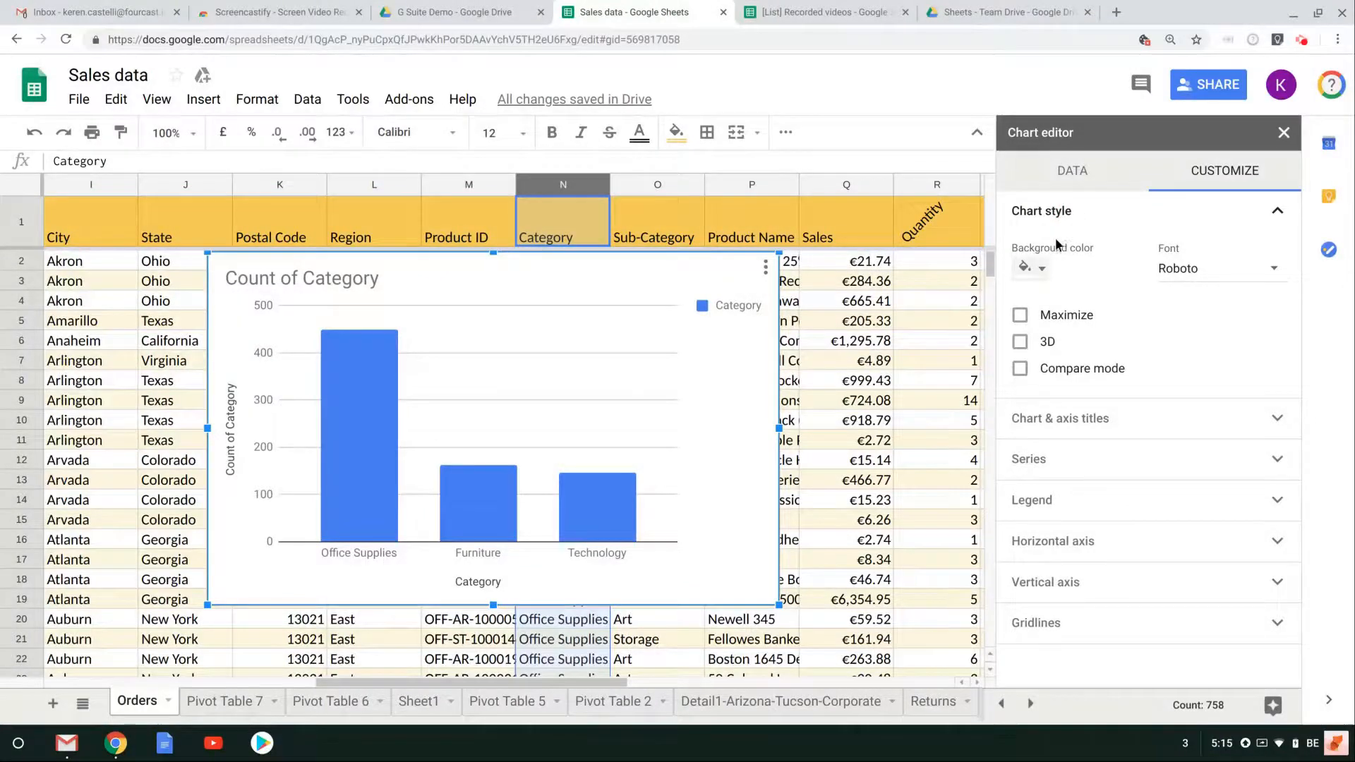
click(1035, 267)
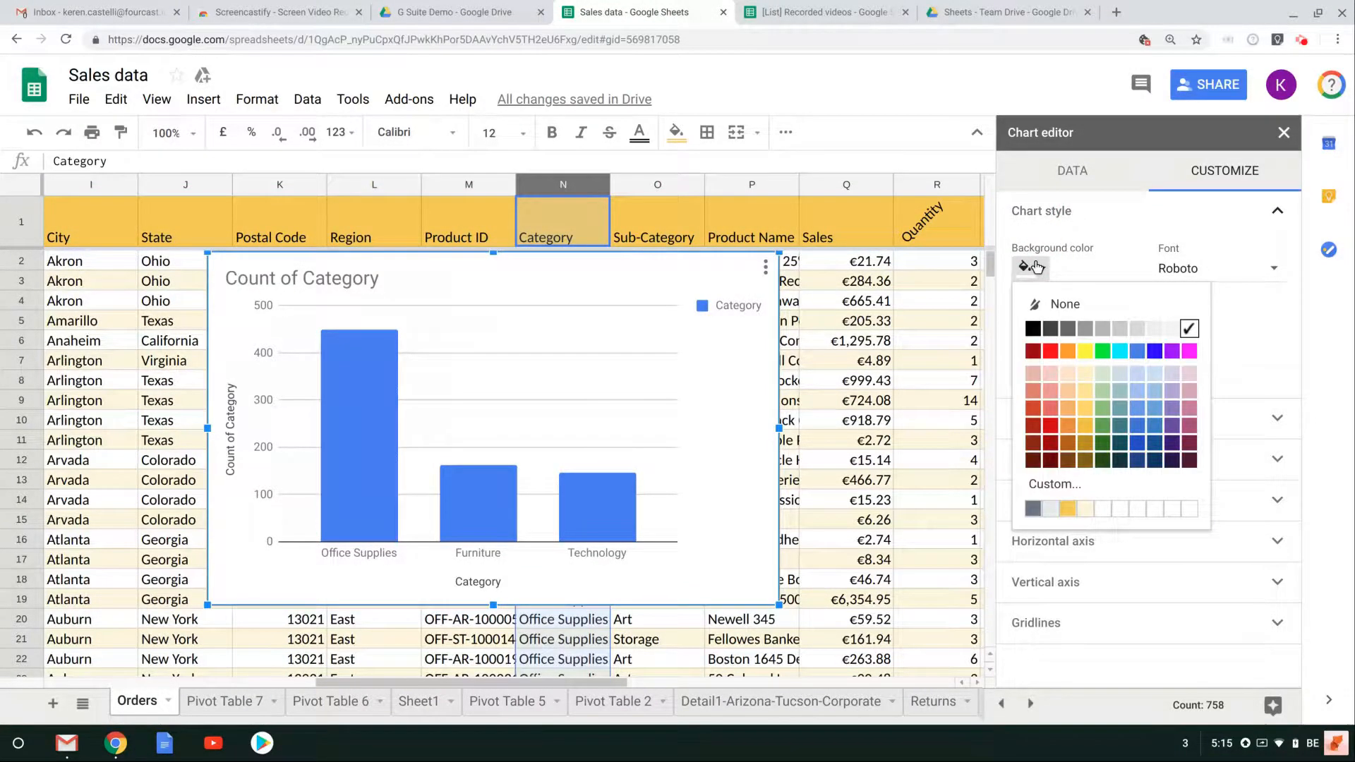
click(1152, 373)
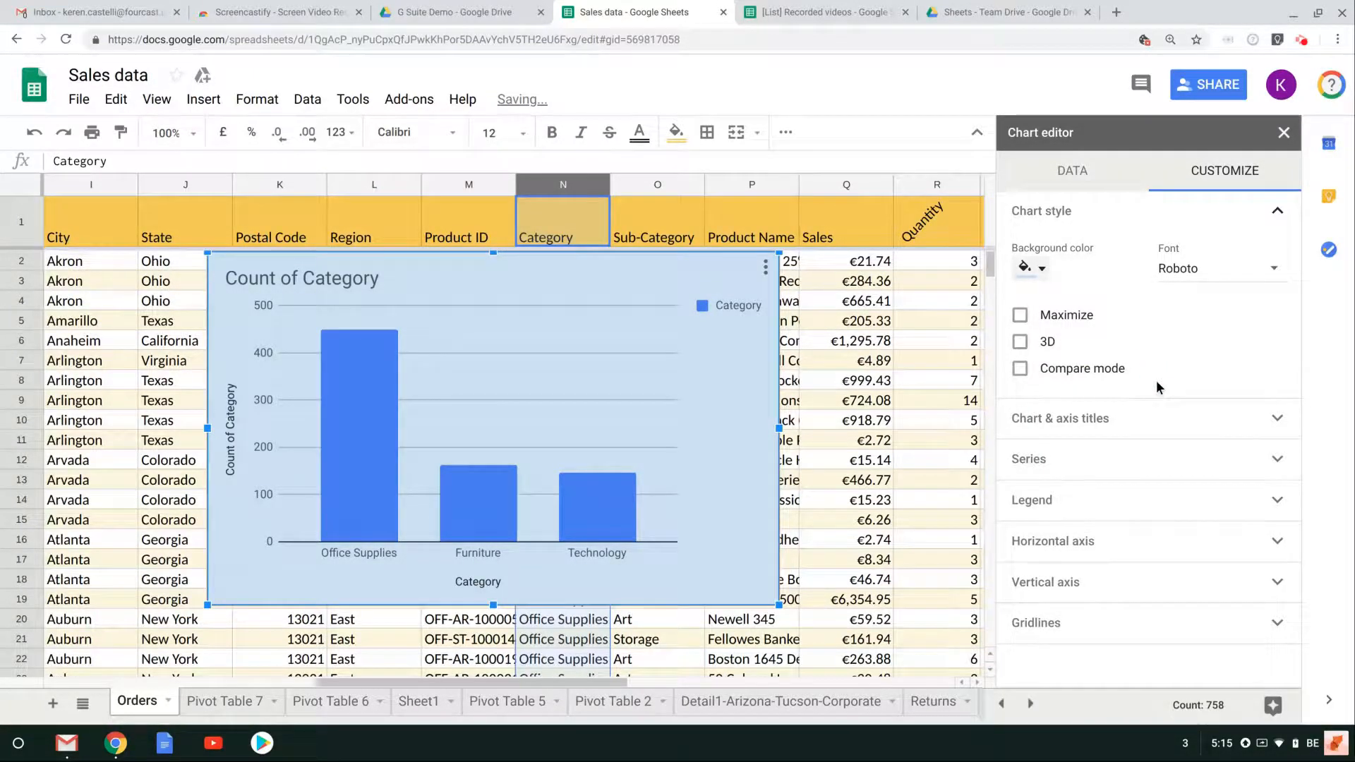
click(1032, 268)
click(1162, 327)
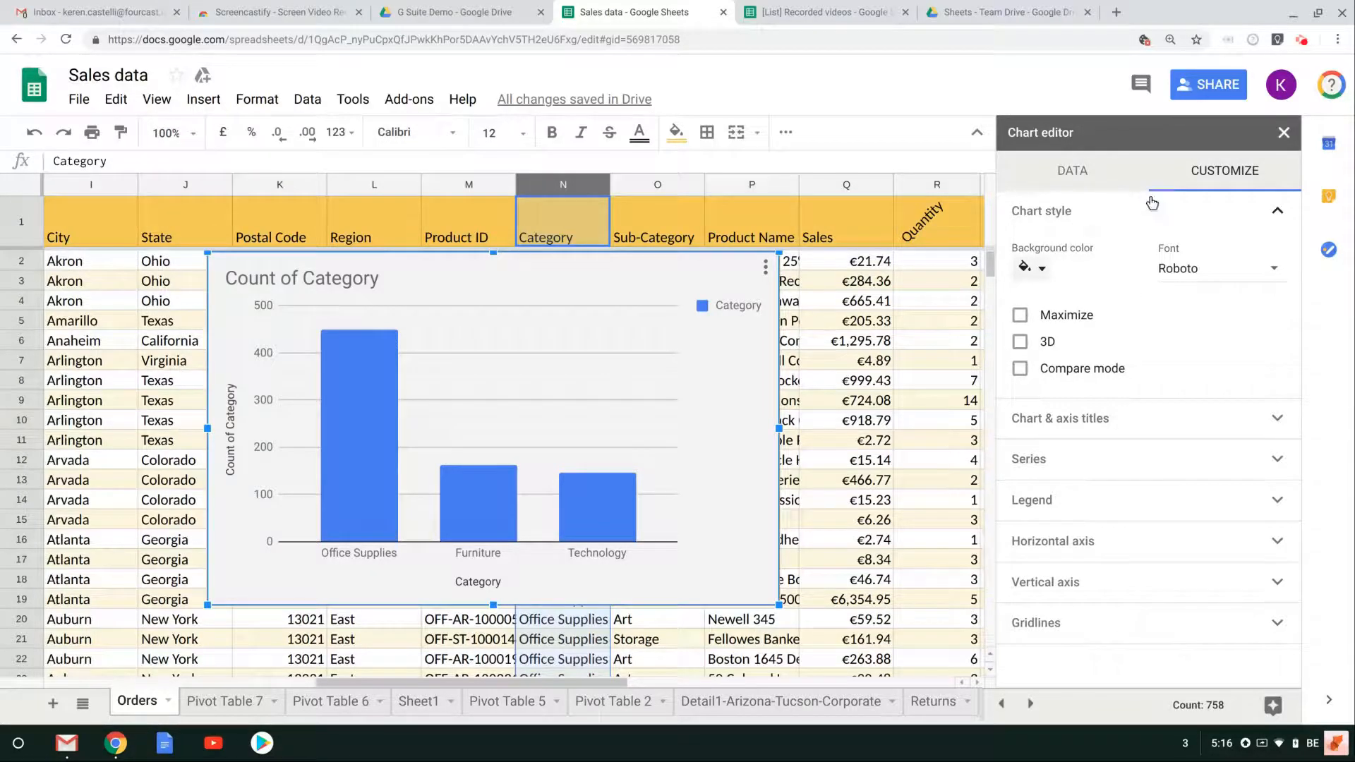
click(1241, 211)
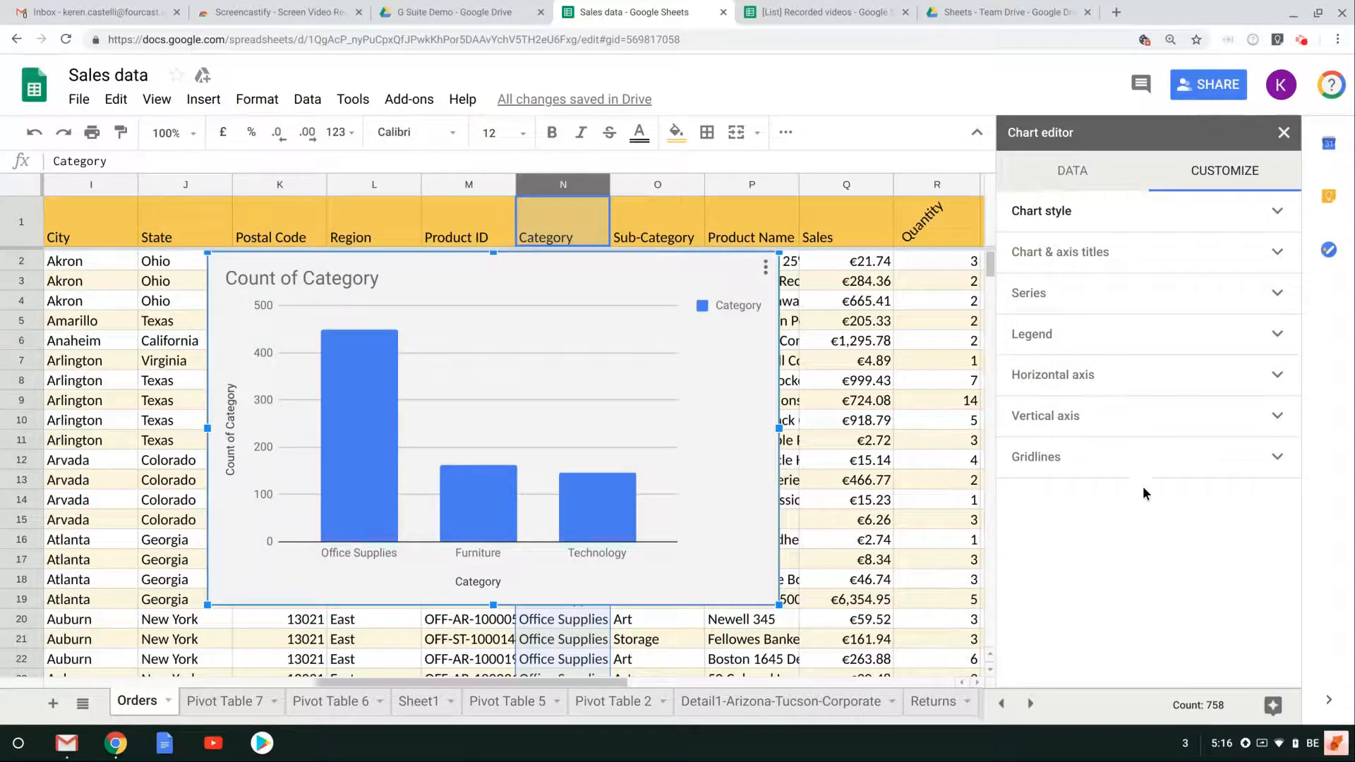
Step: Change the chart title text to "Count of Category Type"
click(1073, 252)
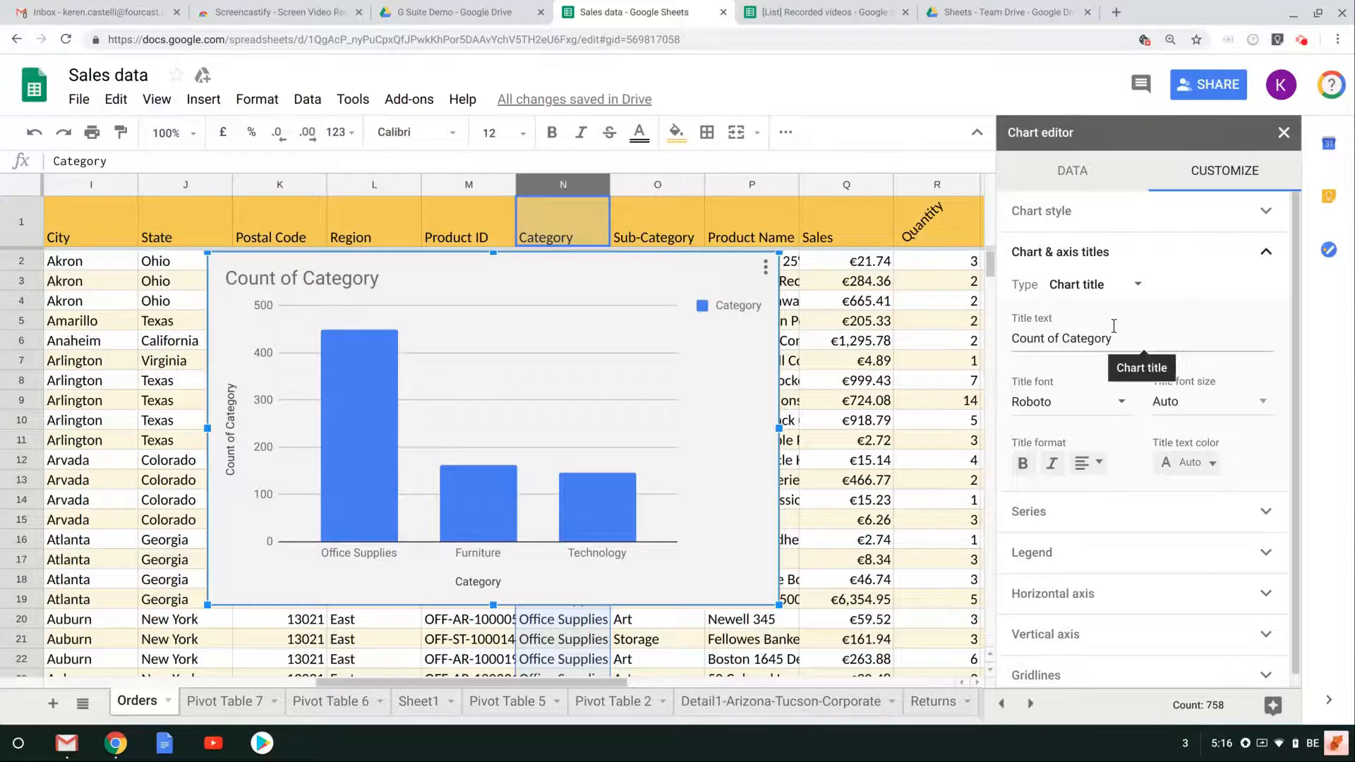
click(1016, 338)
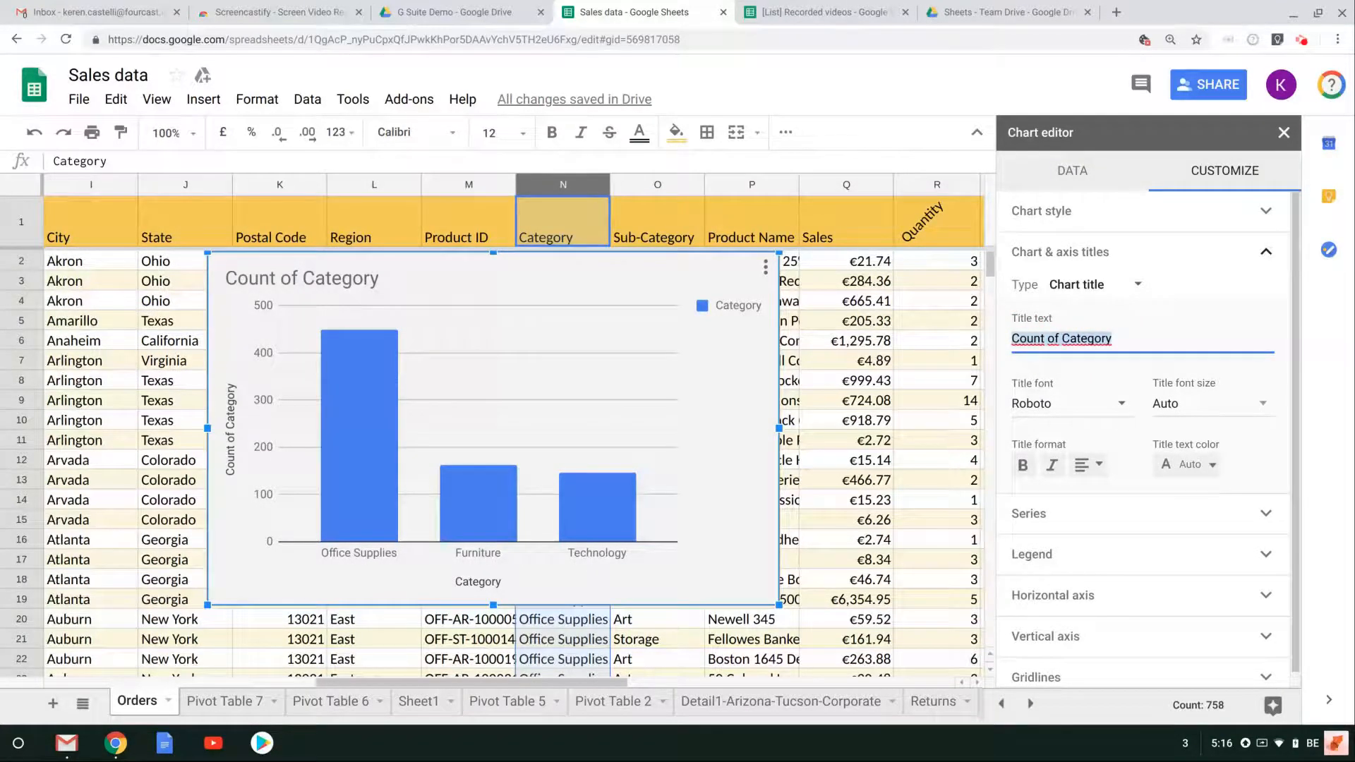
text(T)
key(BackSpace)
text(Types)
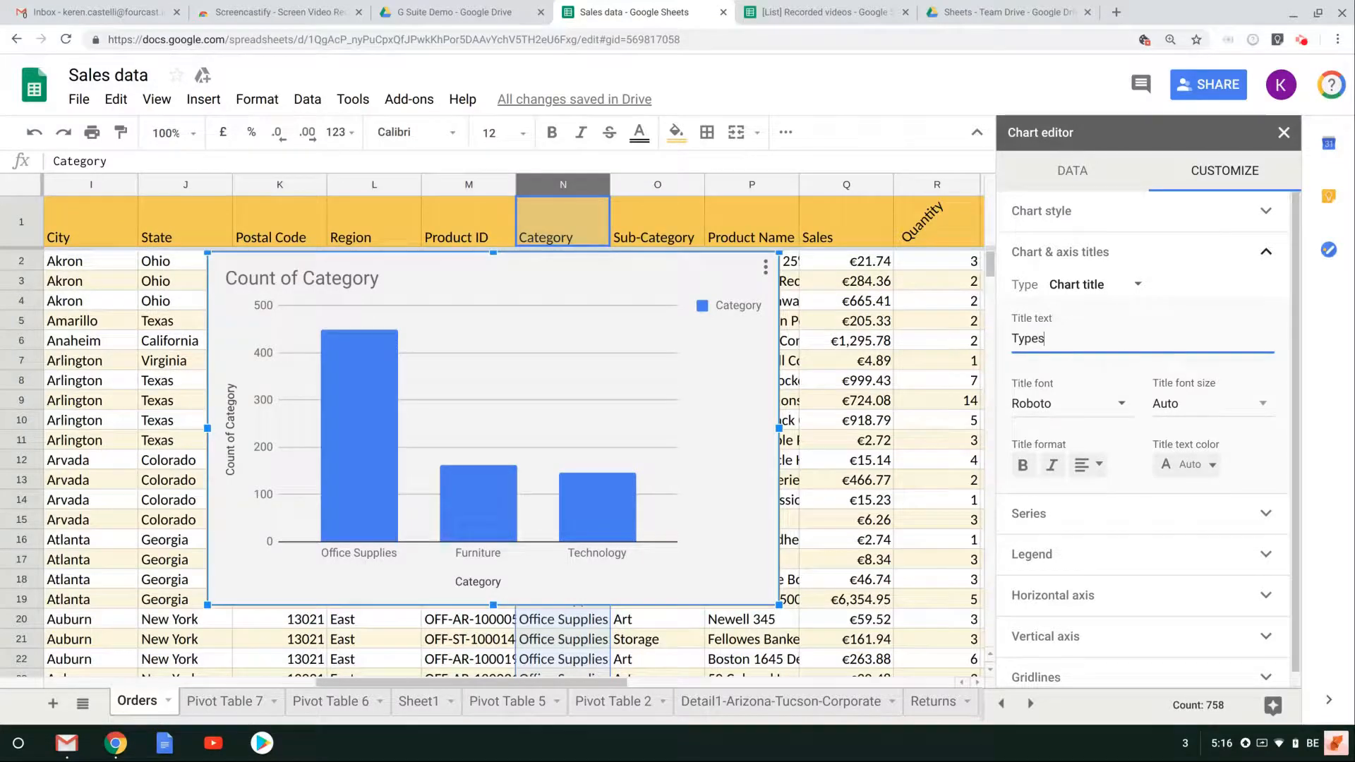
key(BackSpace)
key(BackSpace)
key(BackSpace)
text(Co)
key(BackSpace)
key(BackSpace)
text(Count of Catef)
text(ory Type)
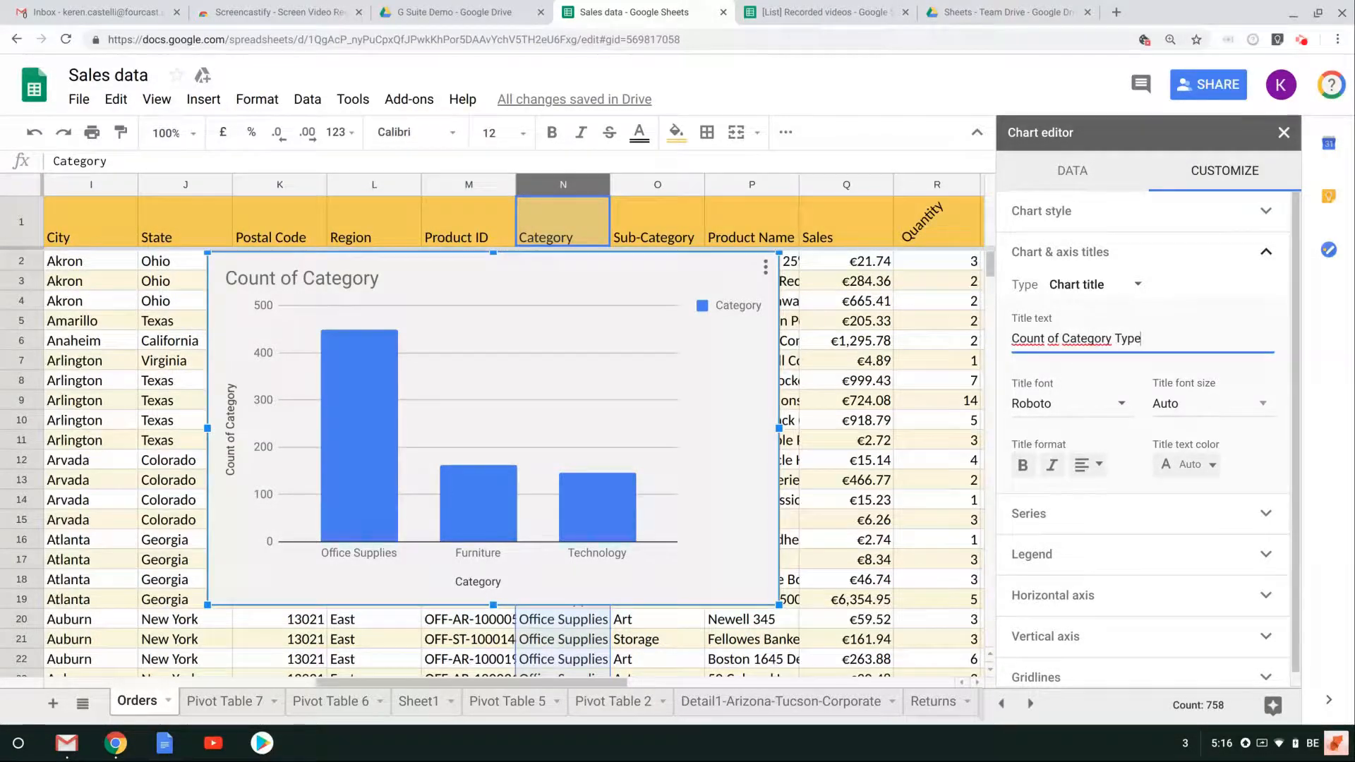
Step: Format the chart title in bold Georgia at font size 12
click(1076, 403)
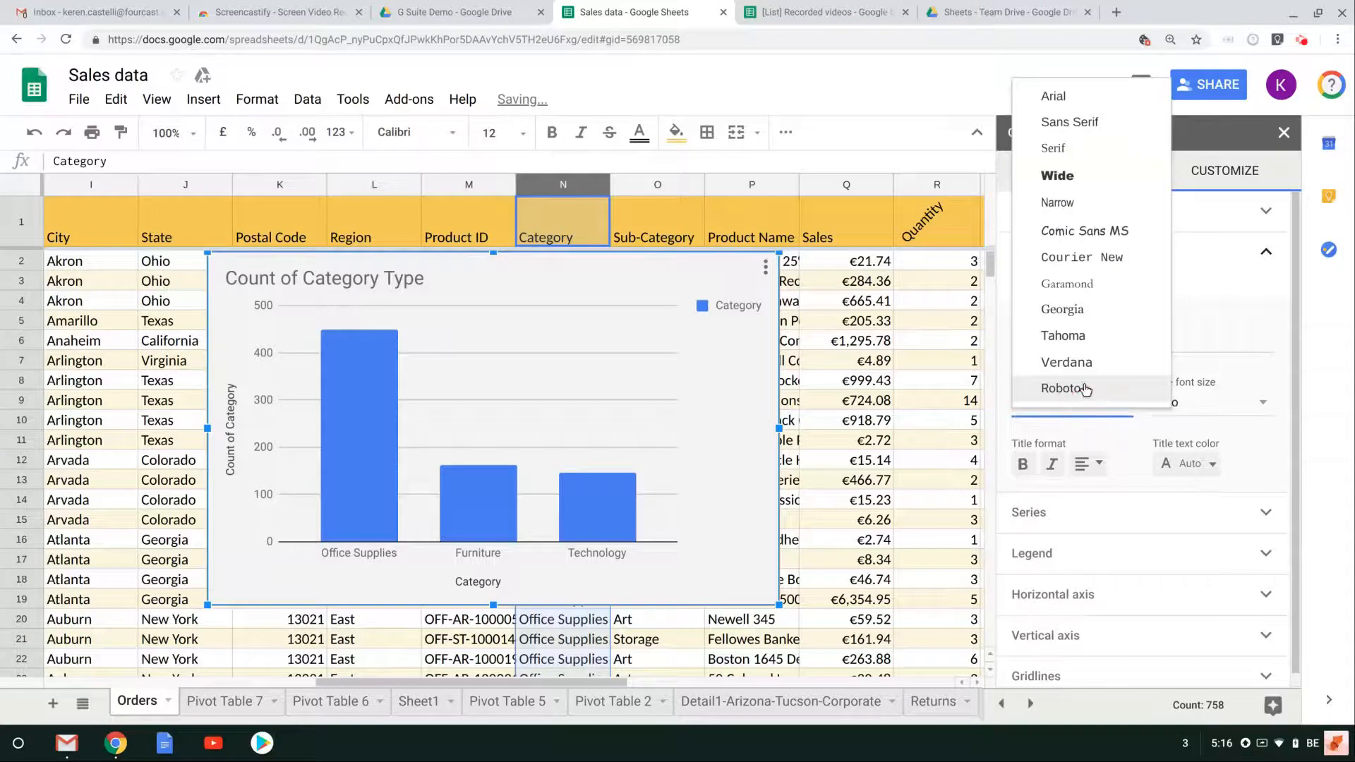
click(1107, 311)
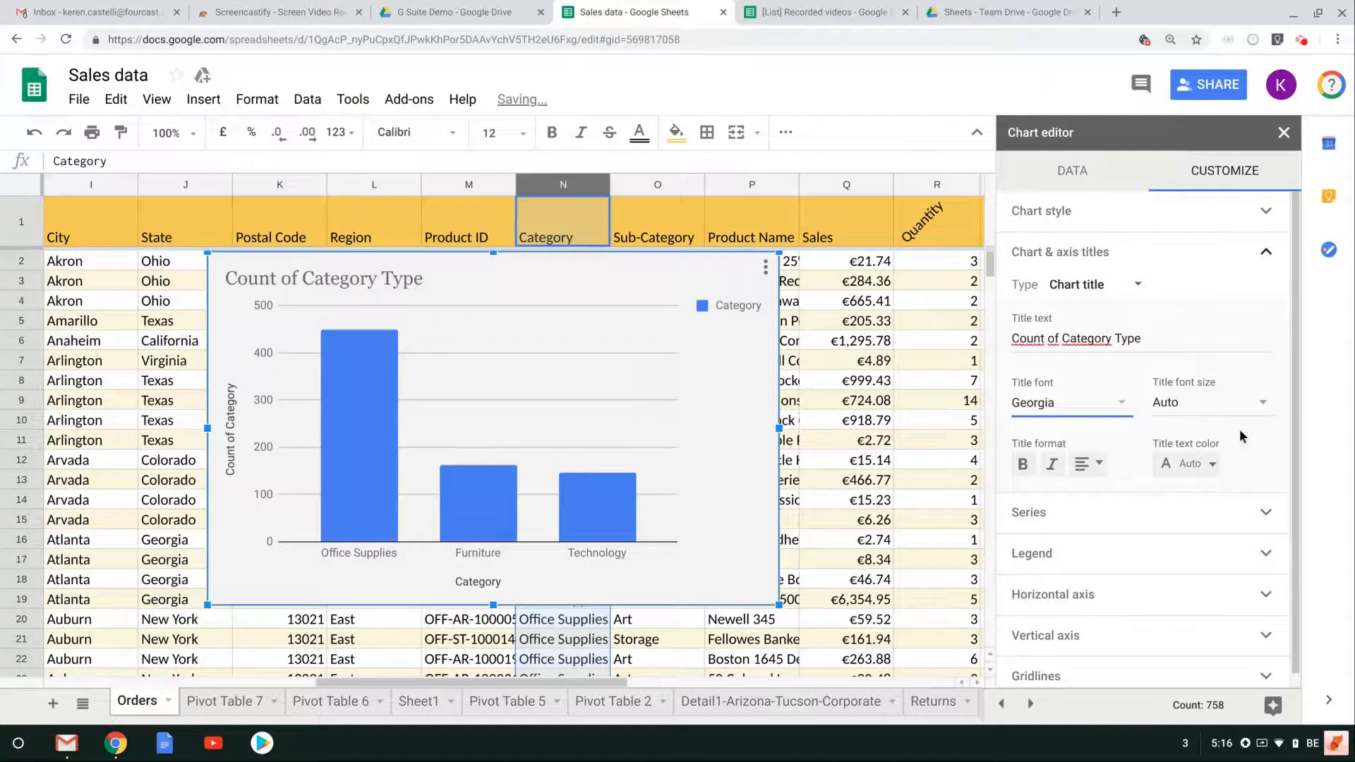
click(1206, 402)
click(1203, 486)
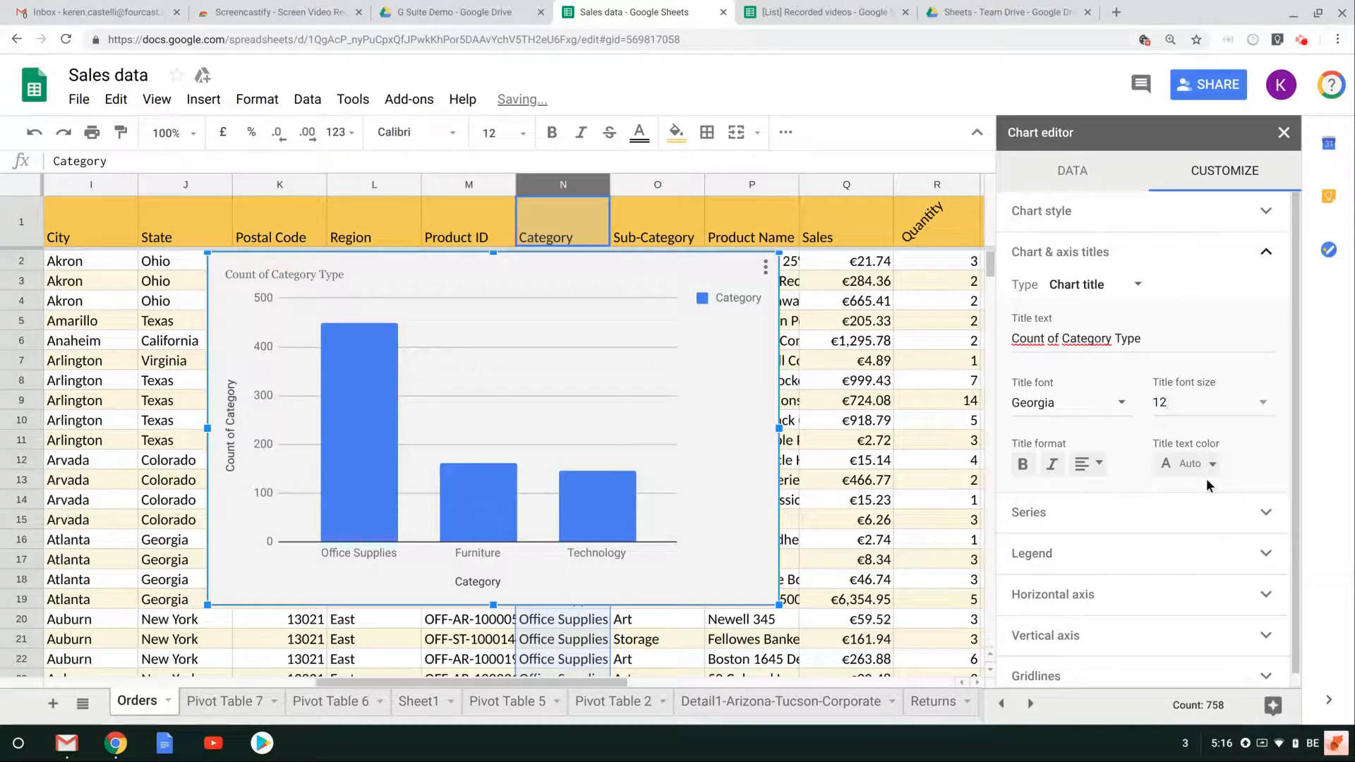
click(1018, 464)
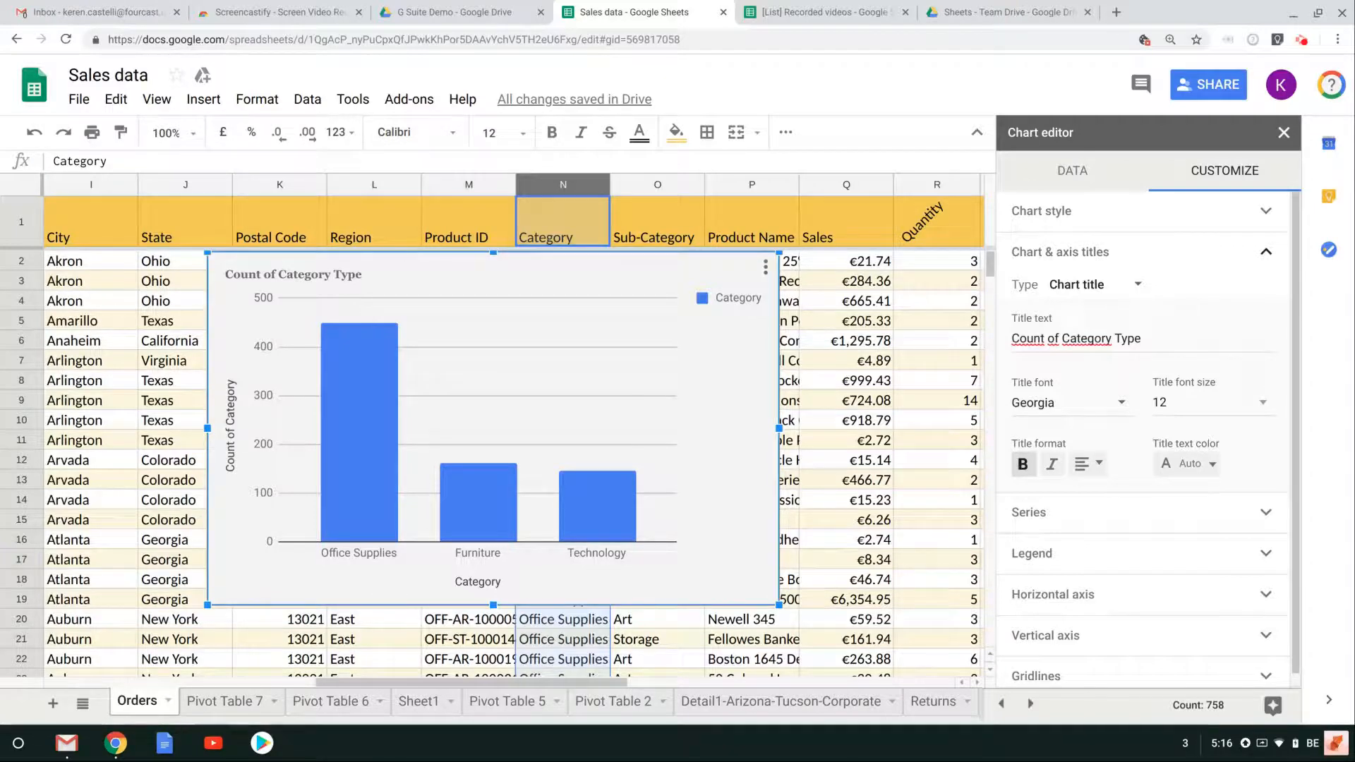
click(1252, 258)
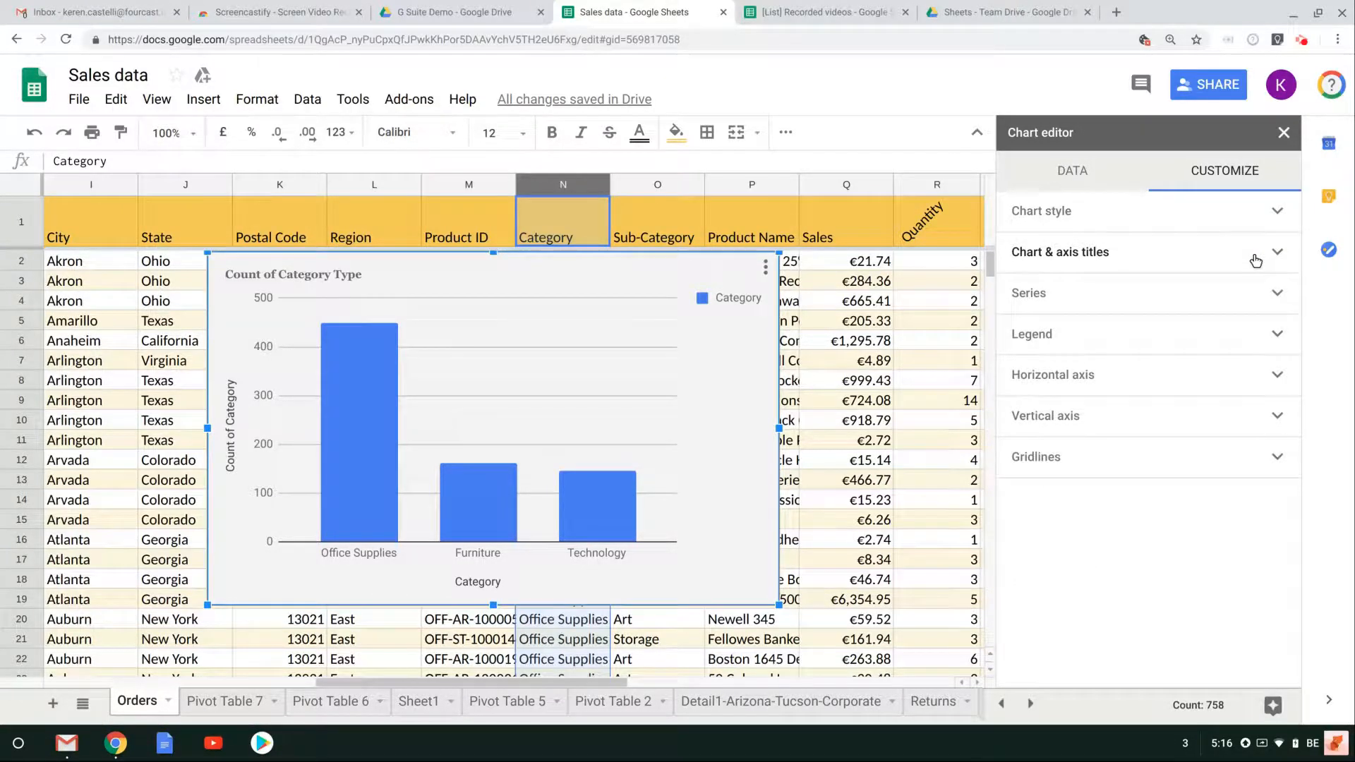
Step: Turn on the 3D option in the chart style settings of the column chart
click(1270, 213)
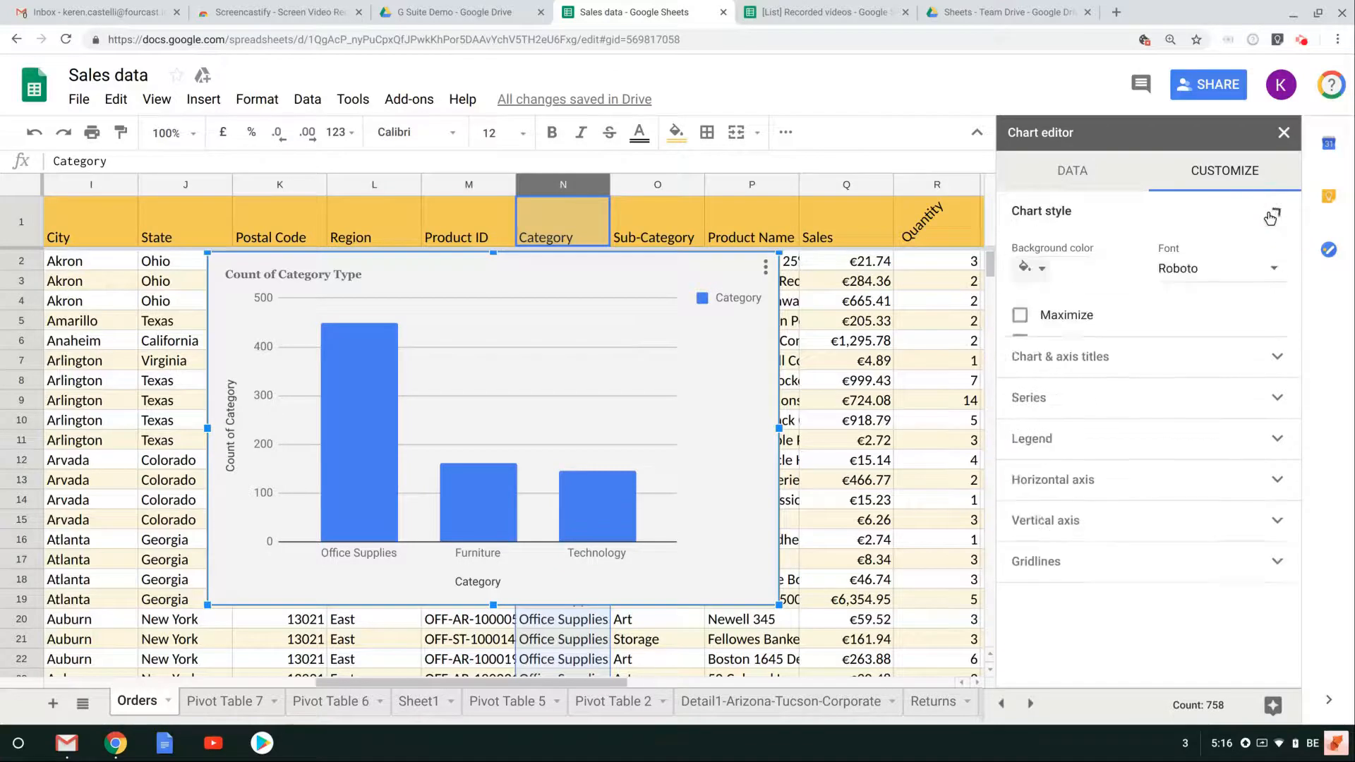
click(1014, 340)
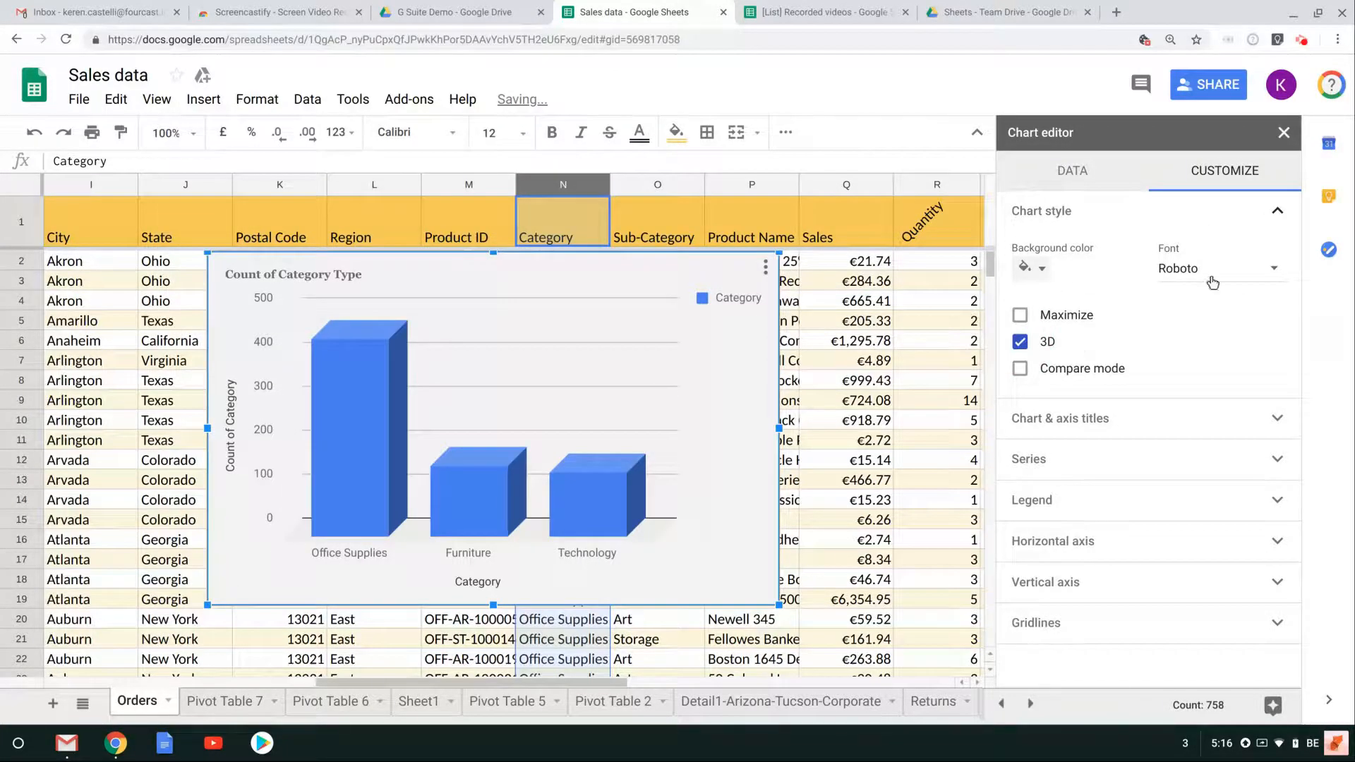
click(1268, 212)
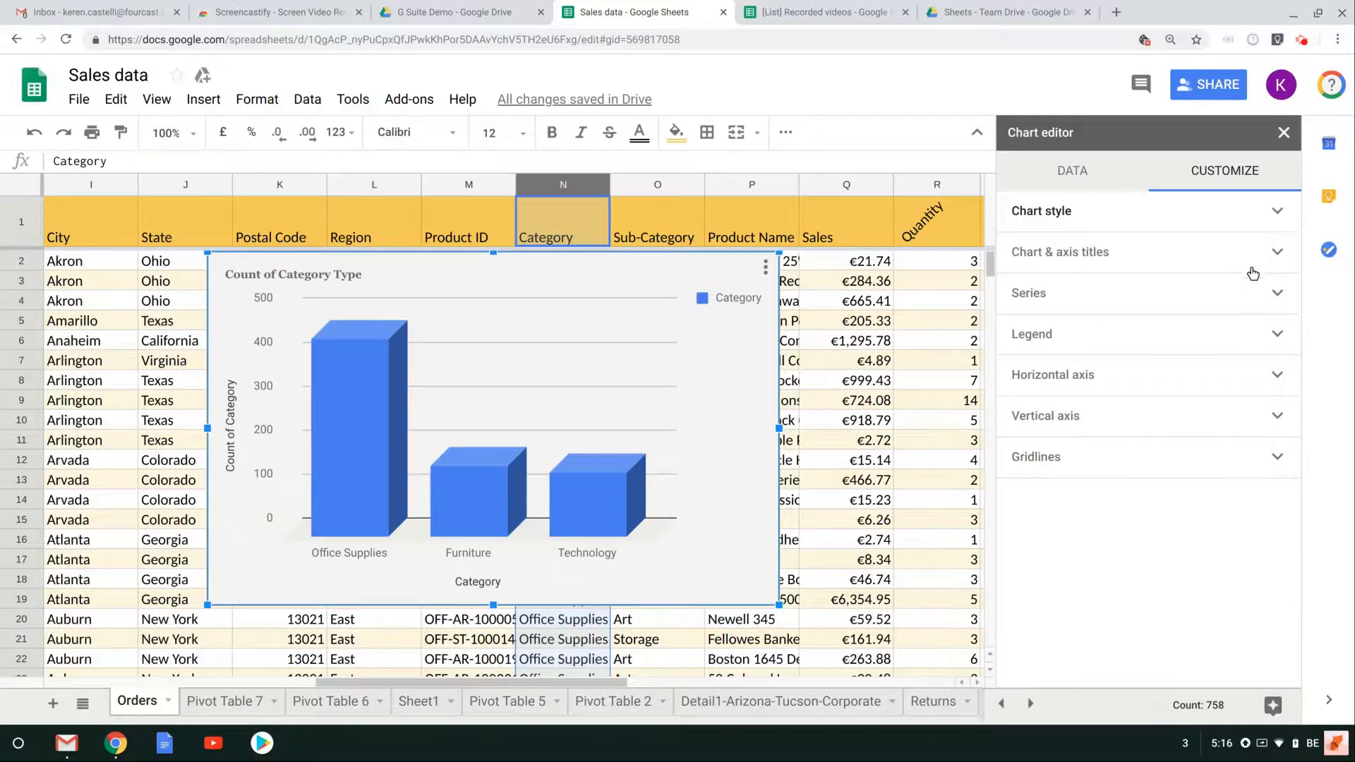
Step: Change the color of the Category series to orange
click(1247, 302)
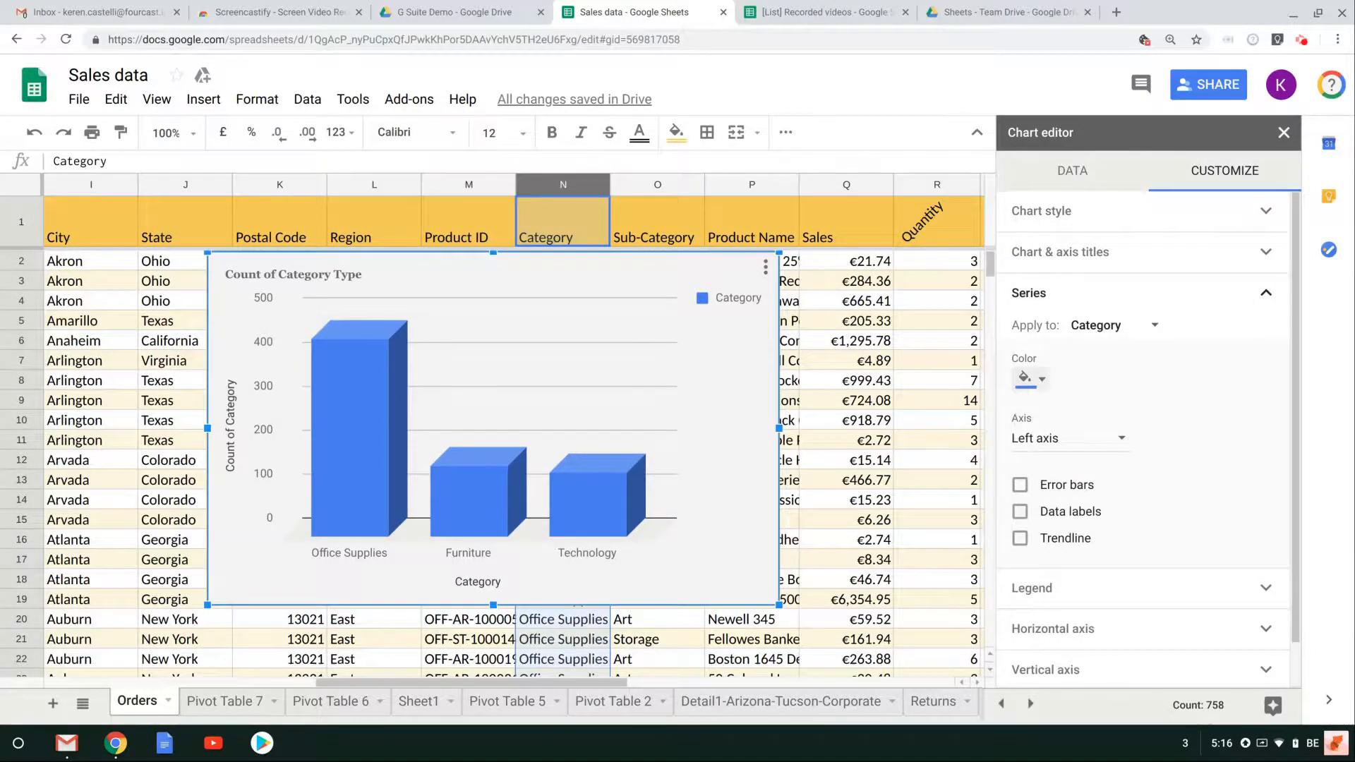
click(1032, 379)
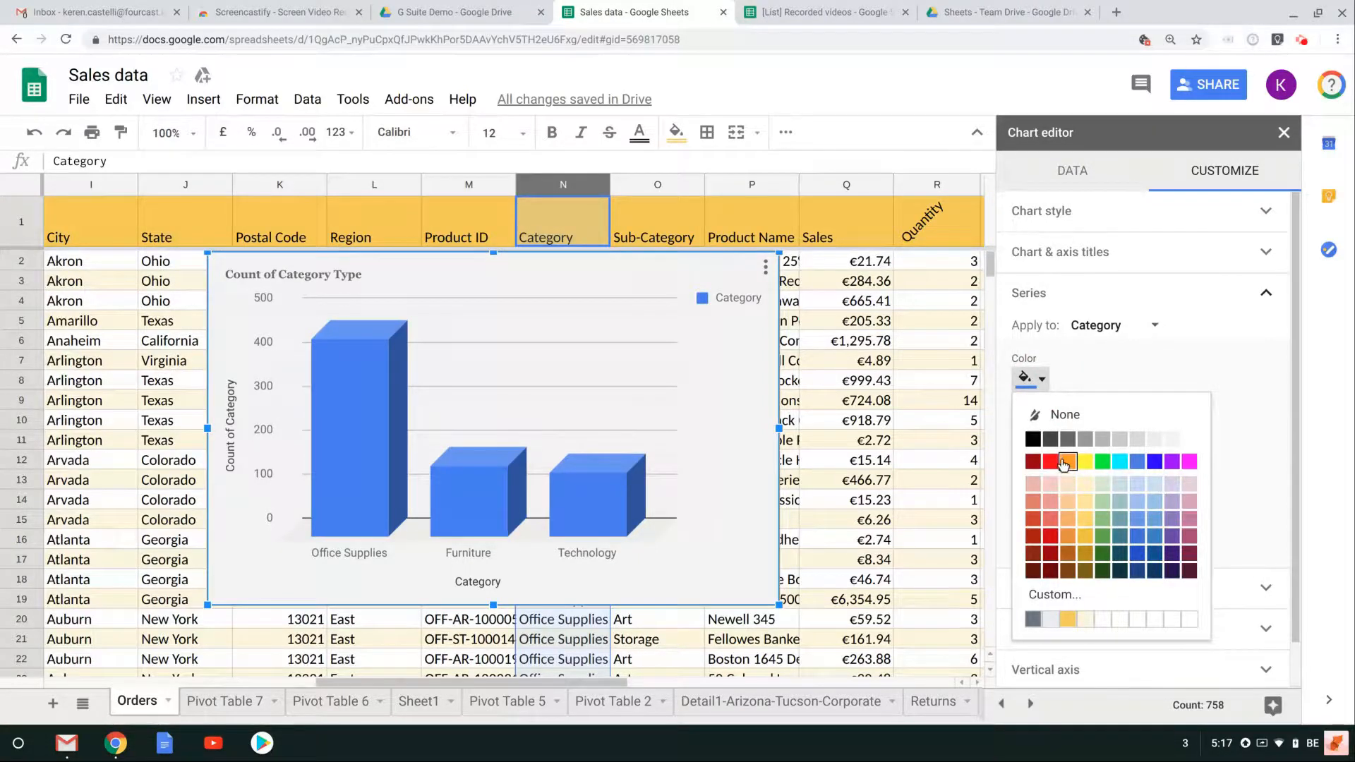
click(1067, 460)
click(1257, 291)
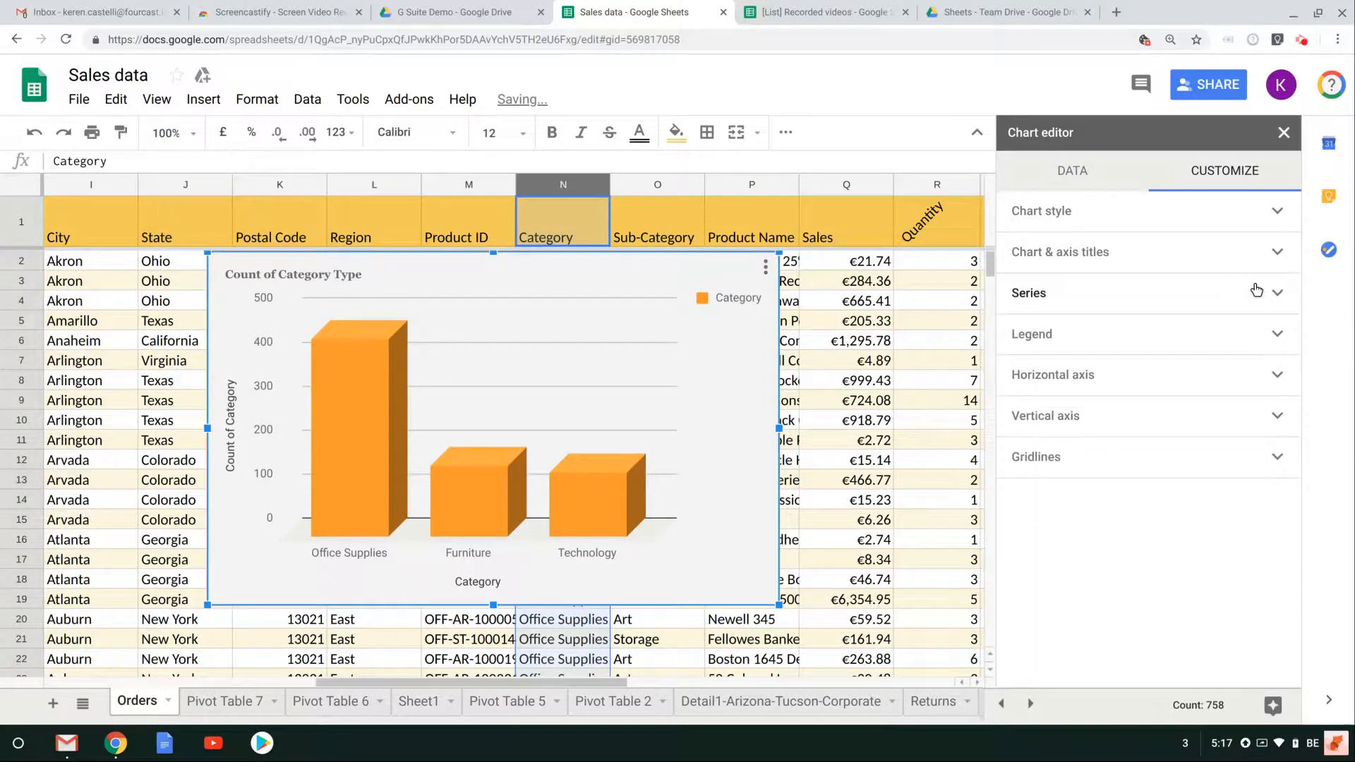
Step: Review the chart's legend, horizontal axis and vertical axis customization options
click(1247, 333)
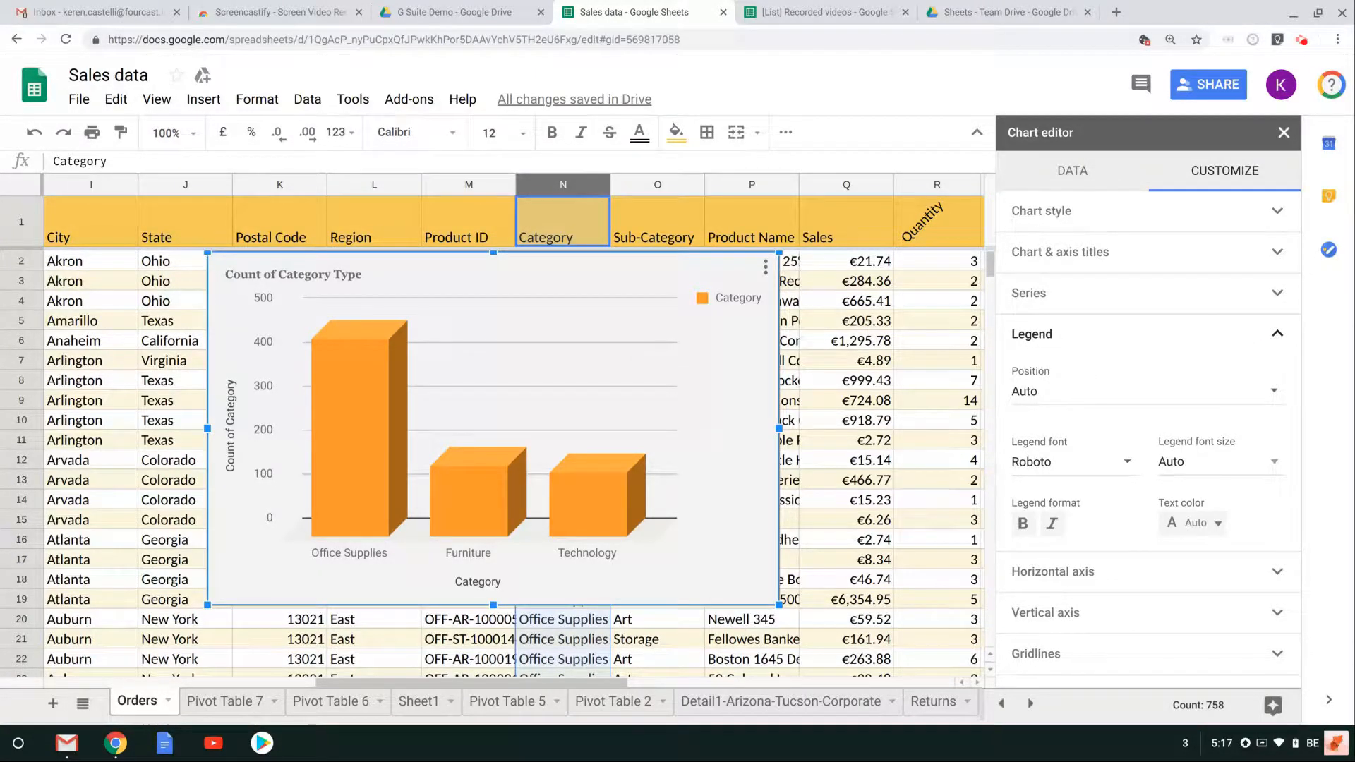
click(1240, 334)
click(1238, 374)
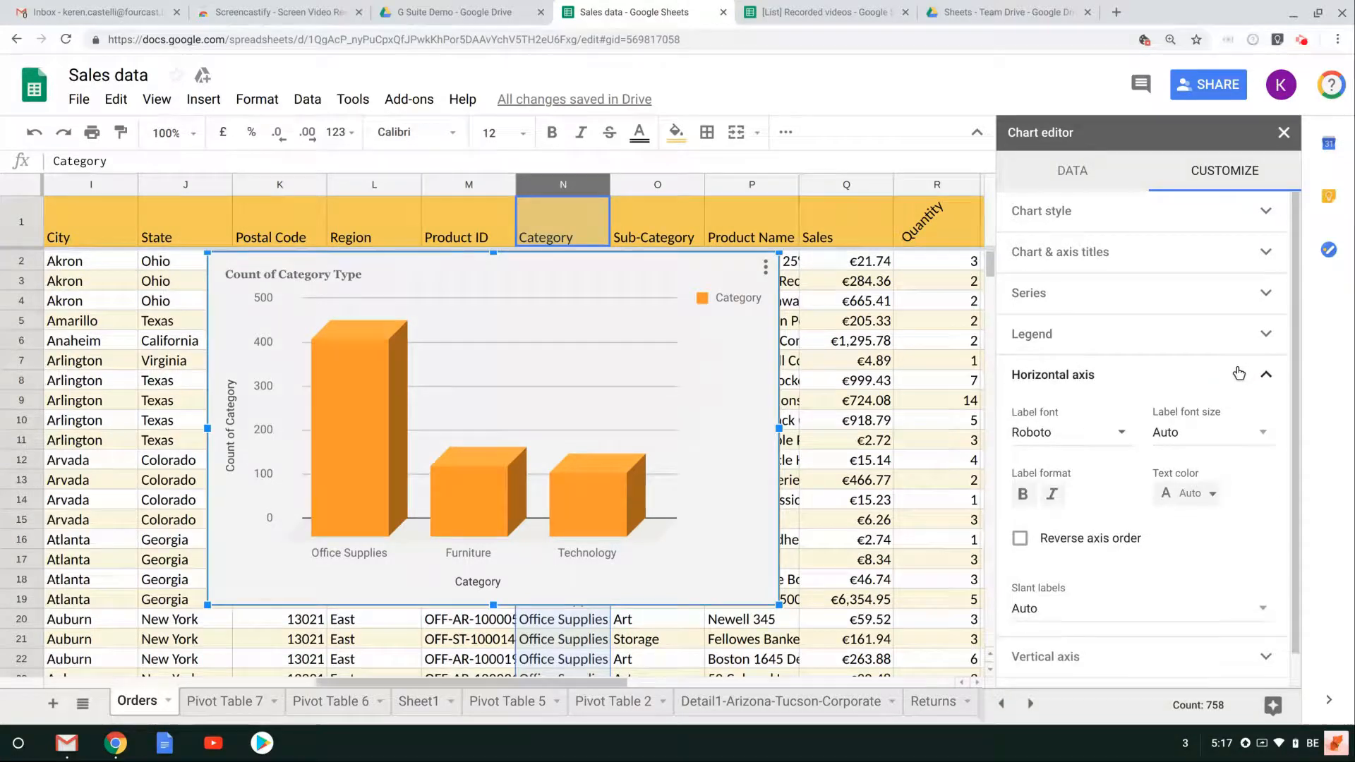
click(1264, 374)
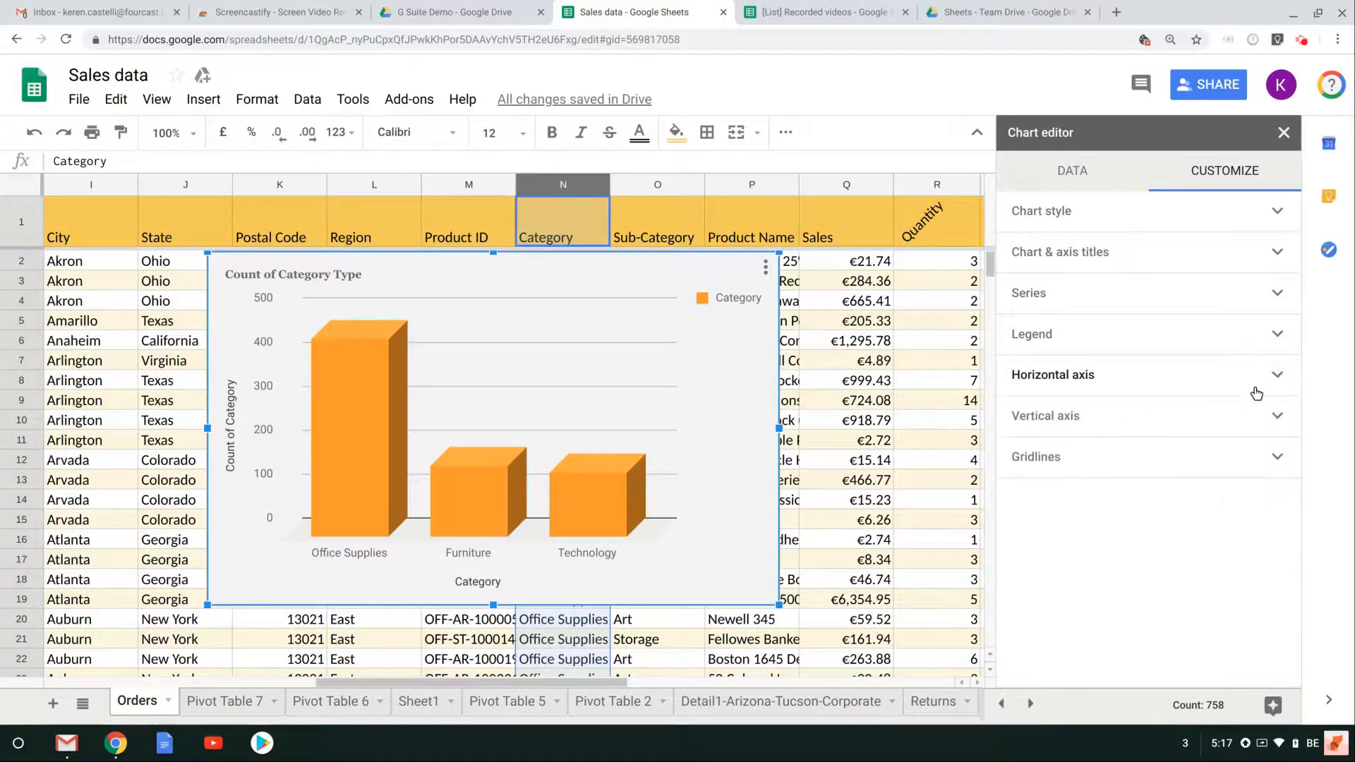
click(1258, 414)
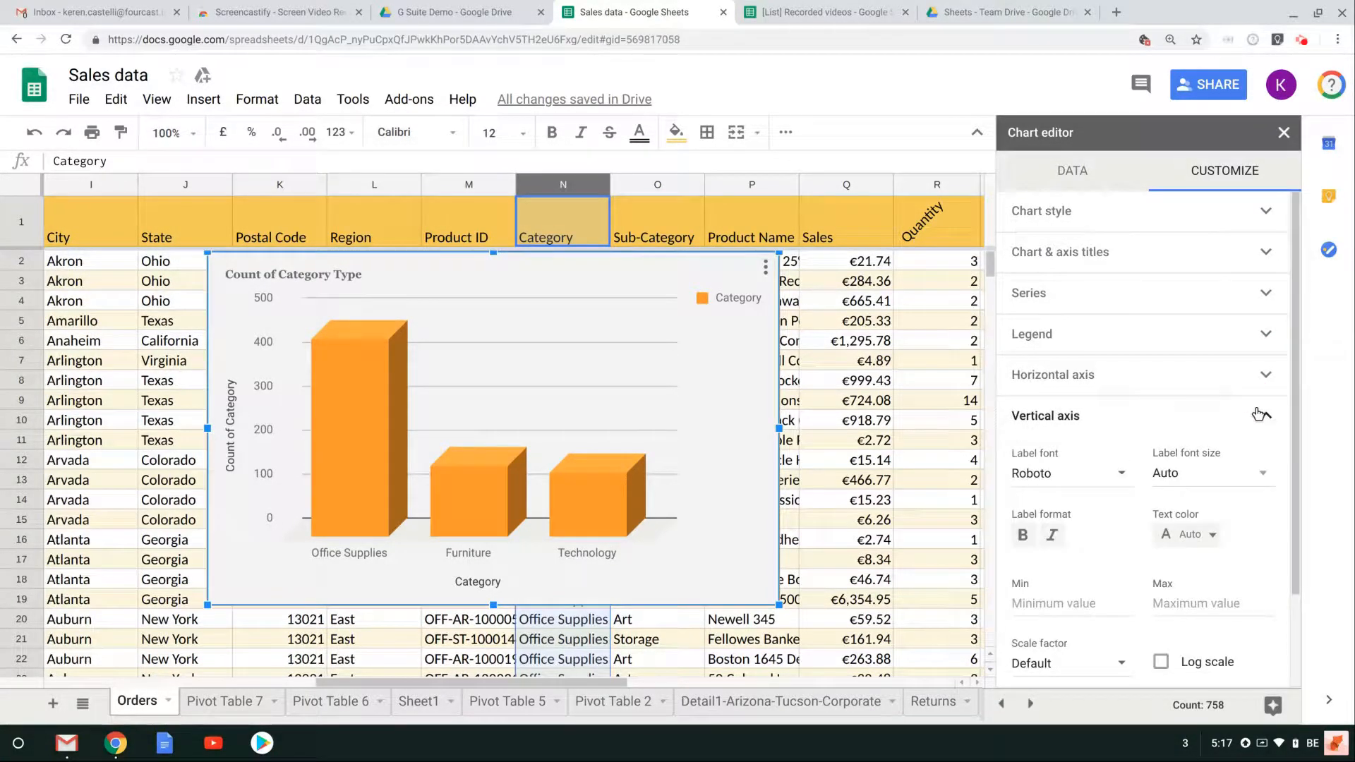
scroll(1259, 410, down, 2)
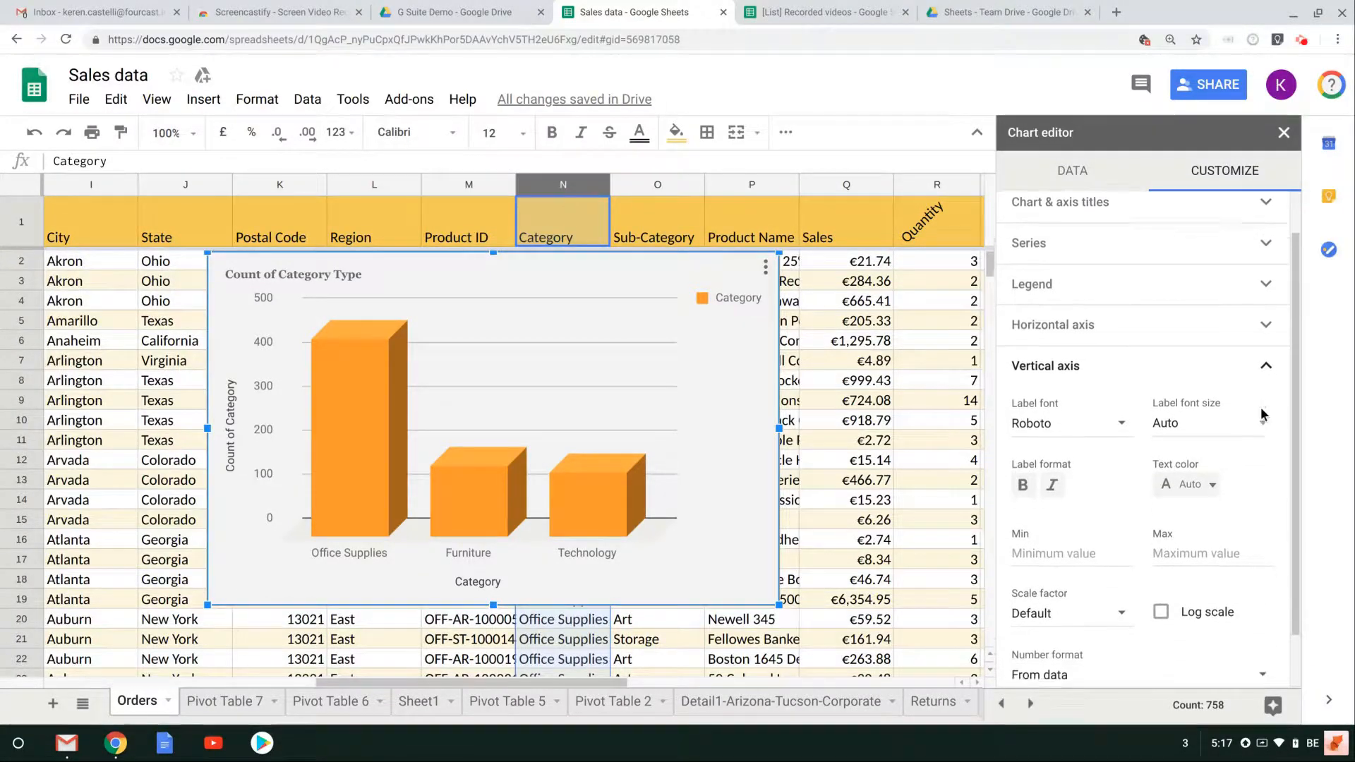
click(1264, 346)
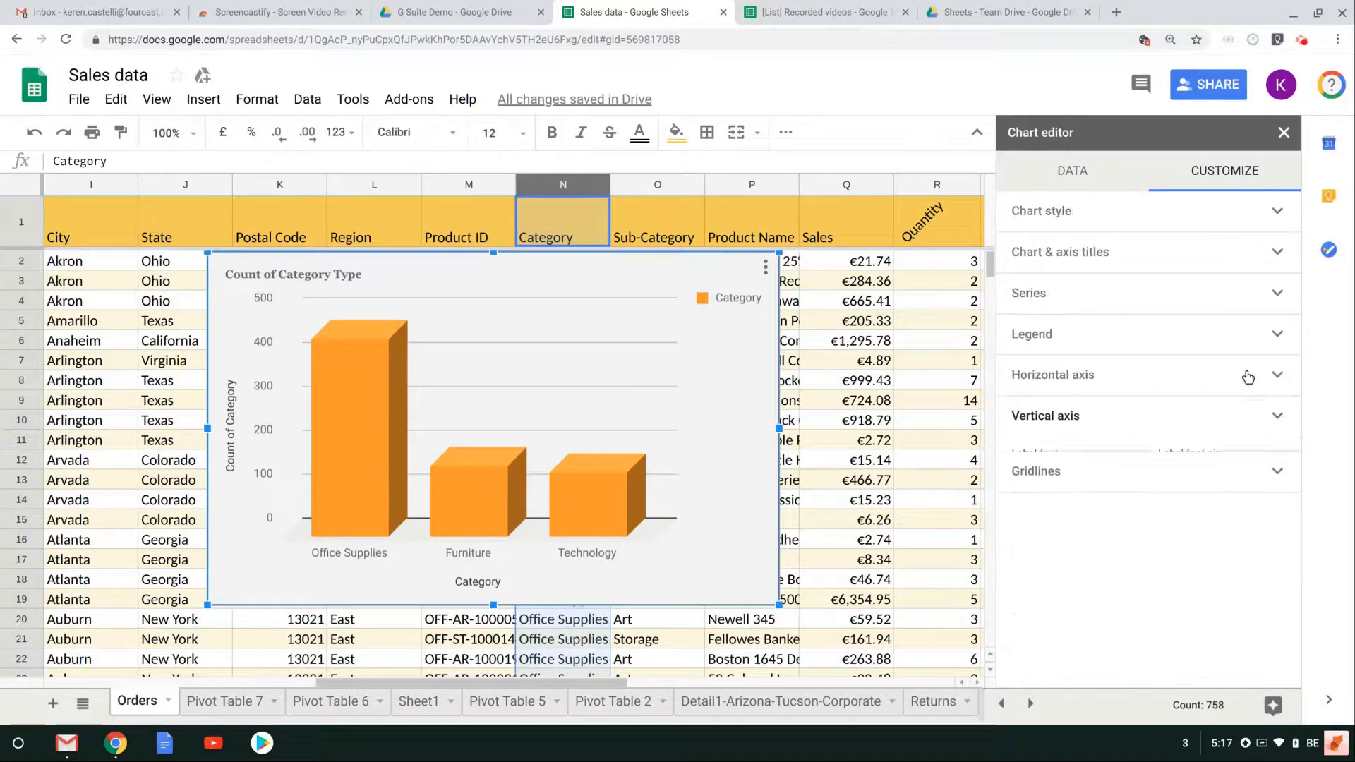
Step: Try a major gridline count of 7 on the vertical axis, and set the count back to Auto
click(1217, 467)
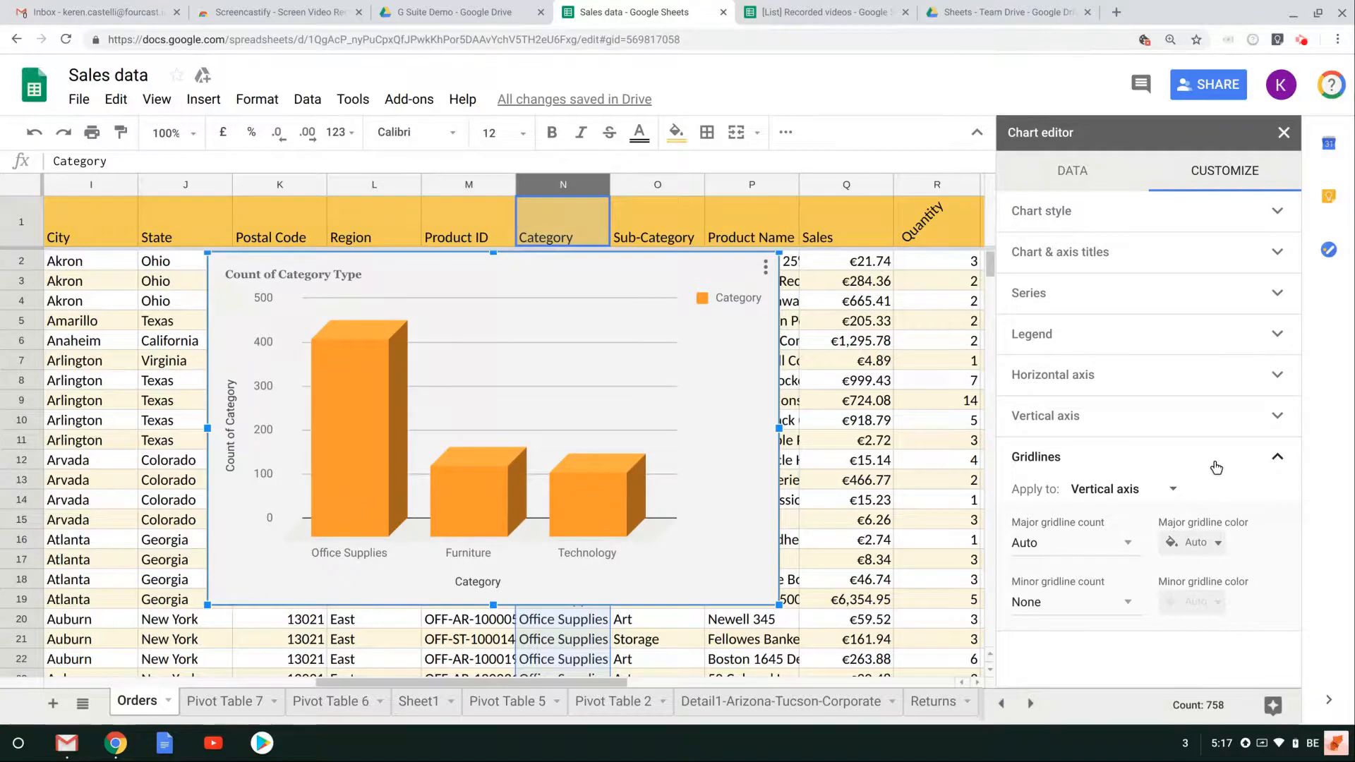
click(1100, 544)
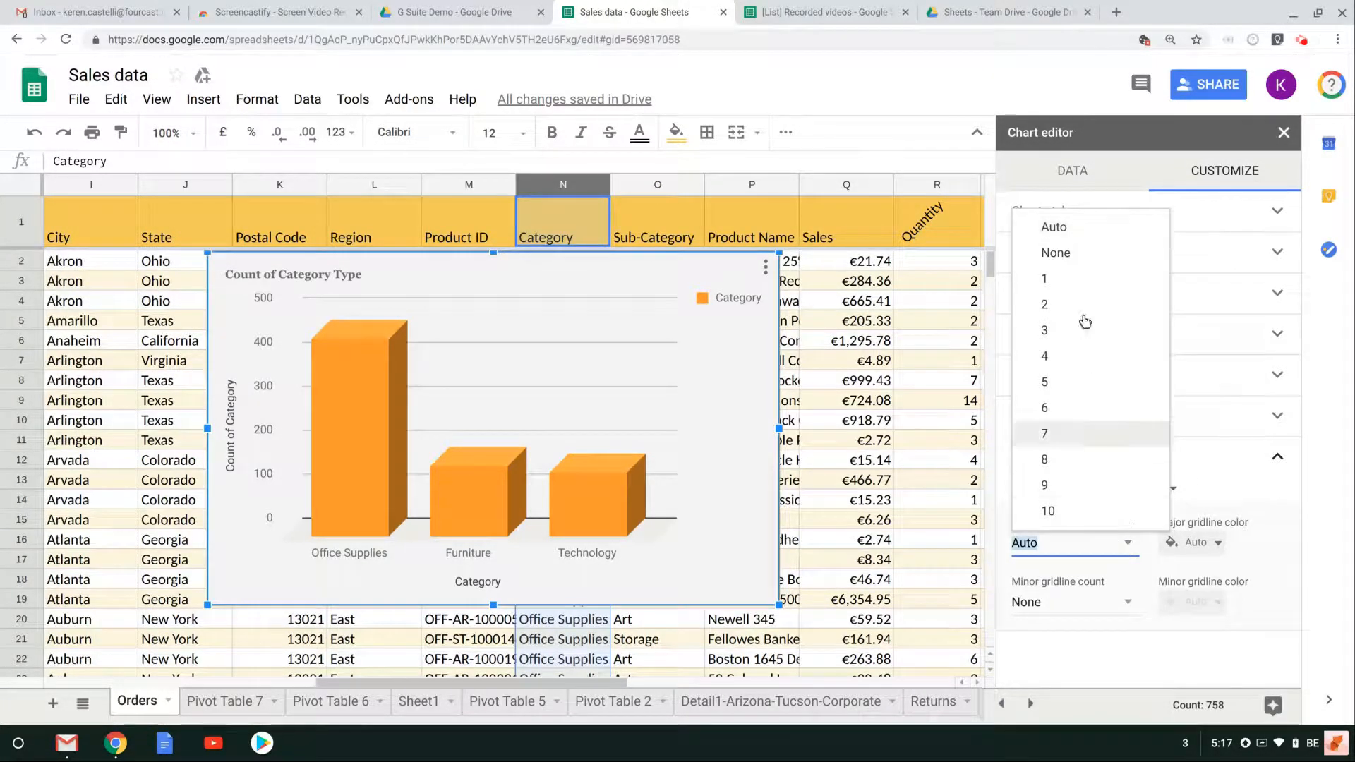
click(1124, 548)
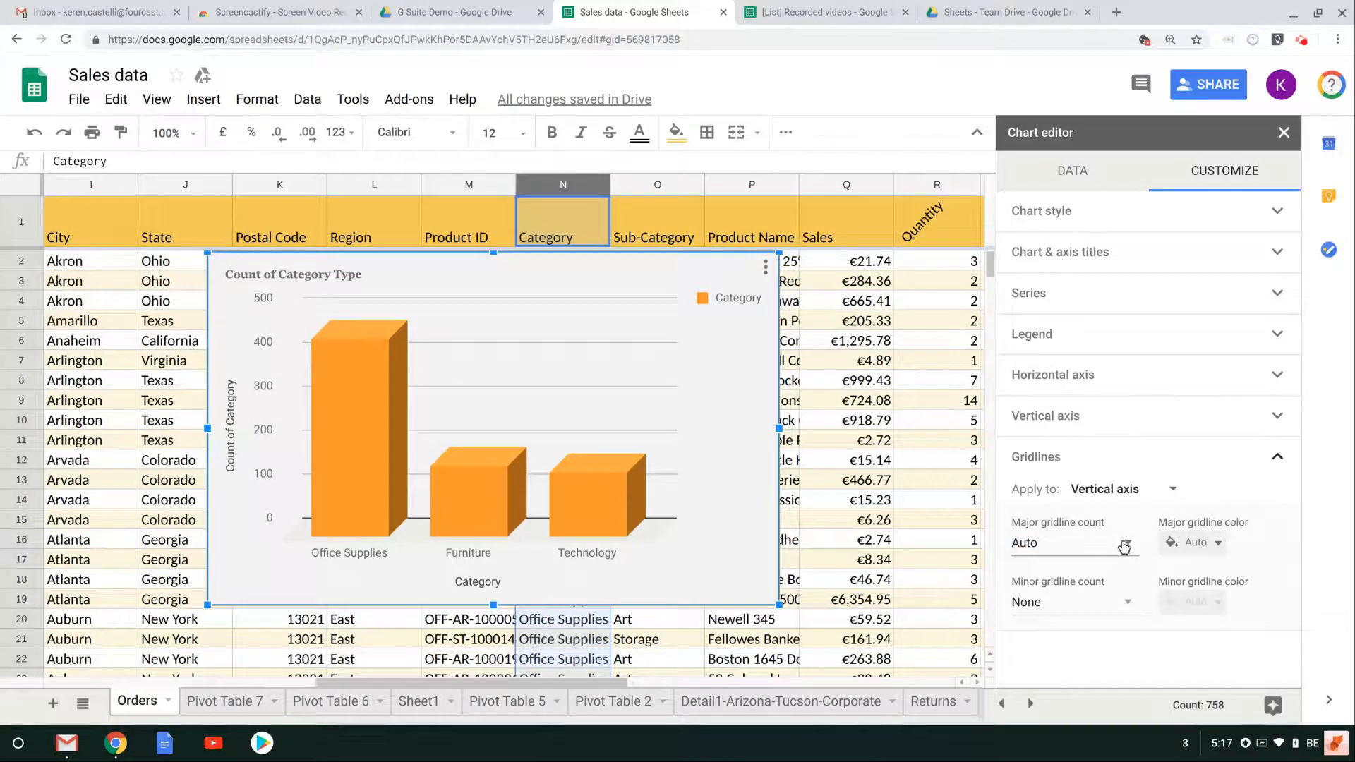
click(1116, 540)
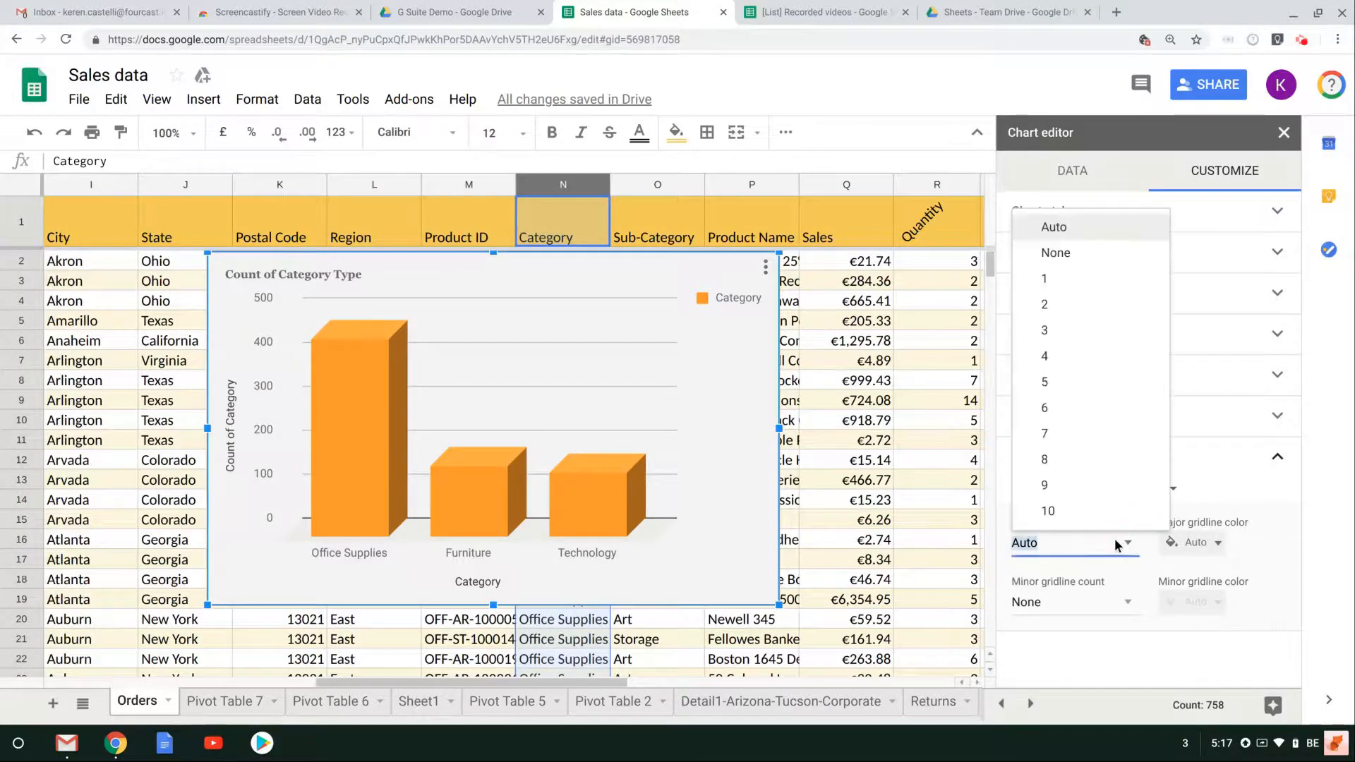
click(1089, 432)
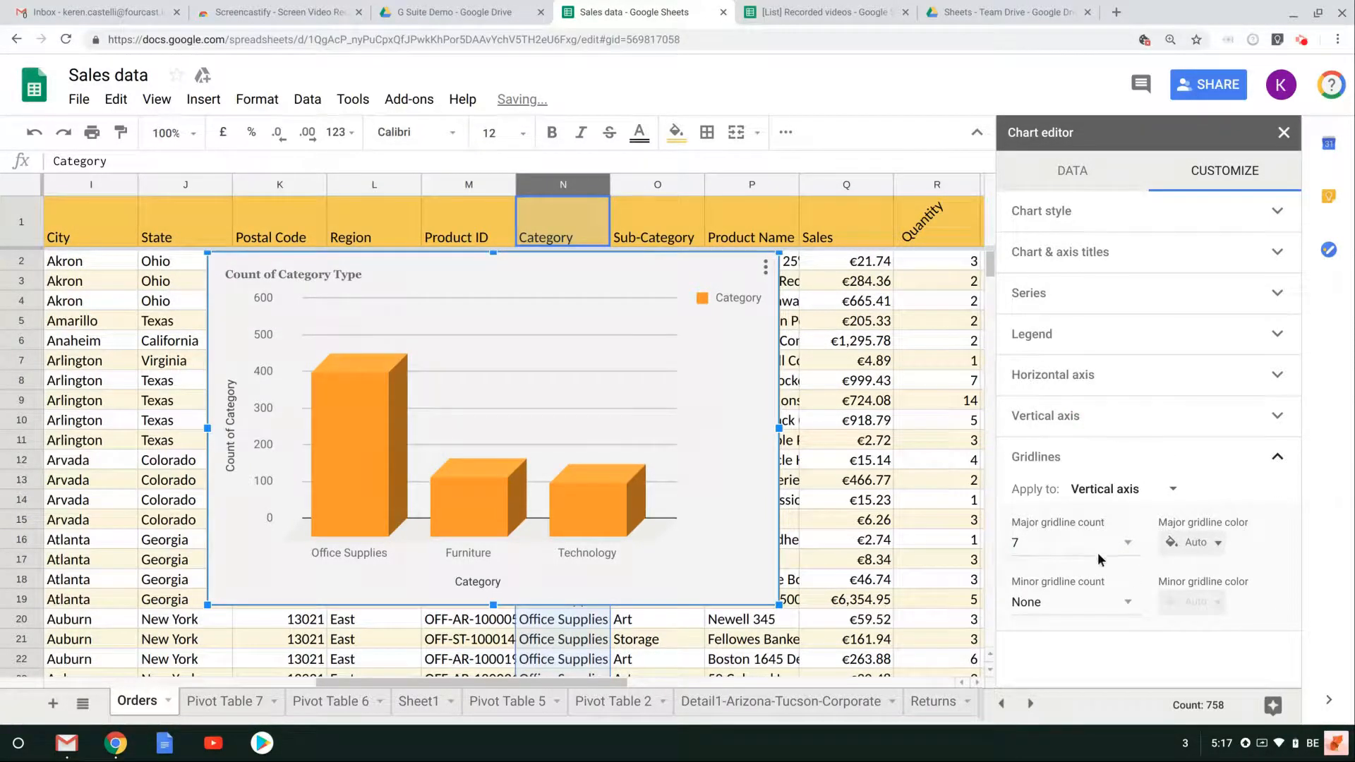
click(1116, 543)
click(1056, 226)
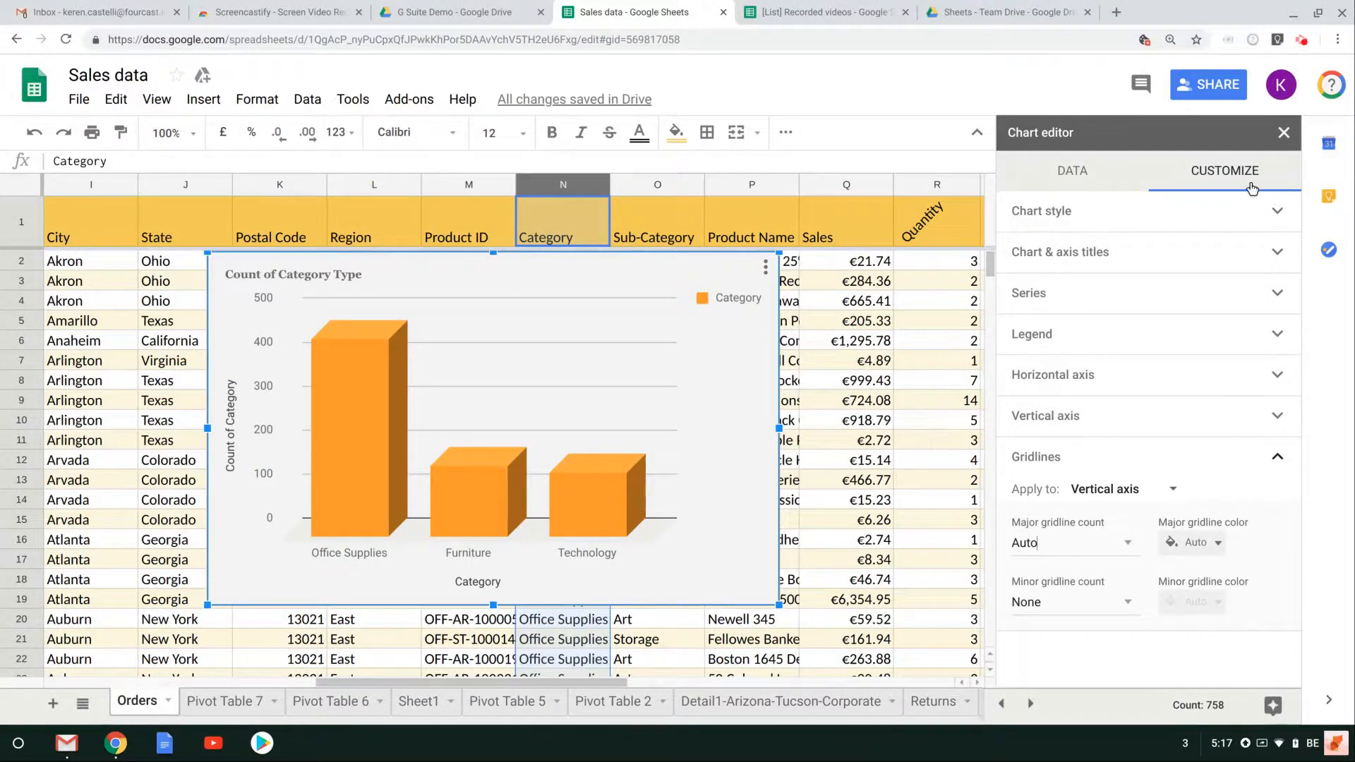
click(1278, 460)
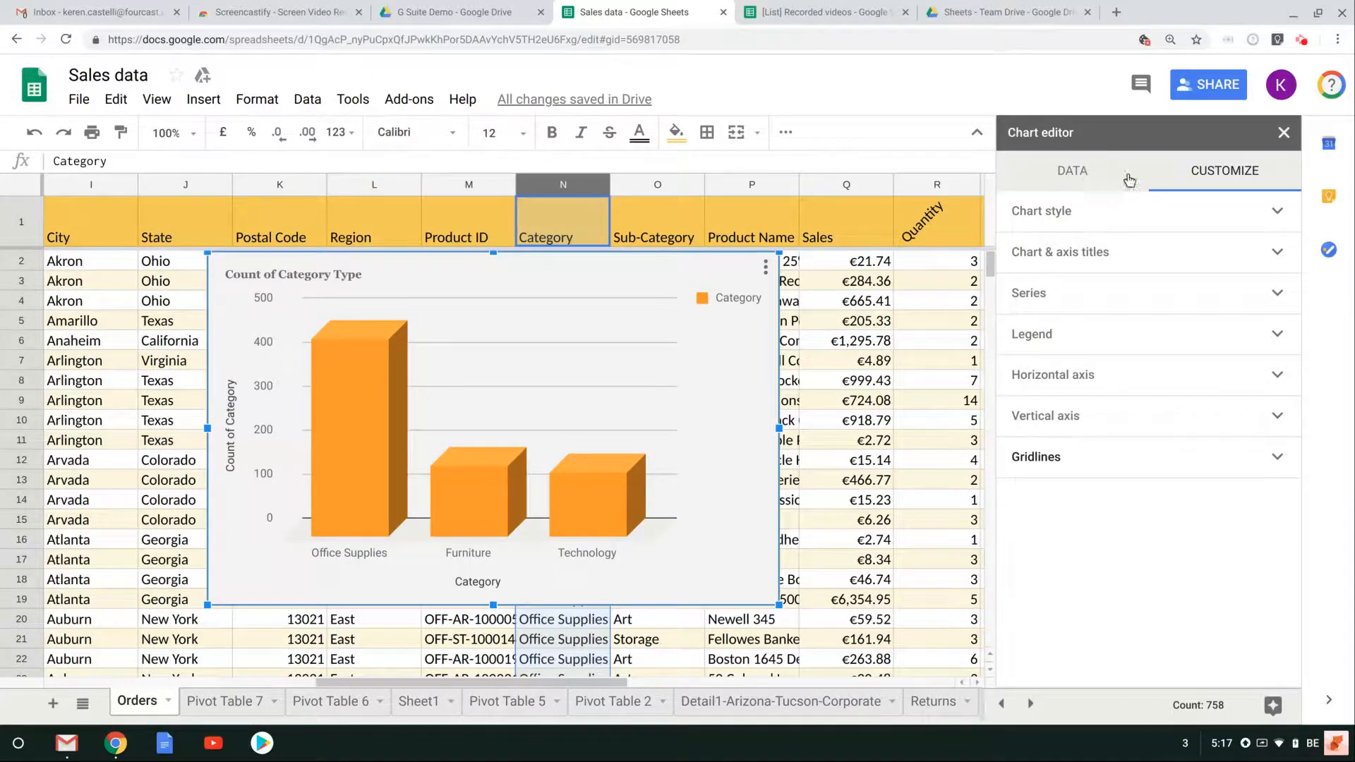
Step: Close the chart editor and move the finished column chart to its own sheet
click(1098, 173)
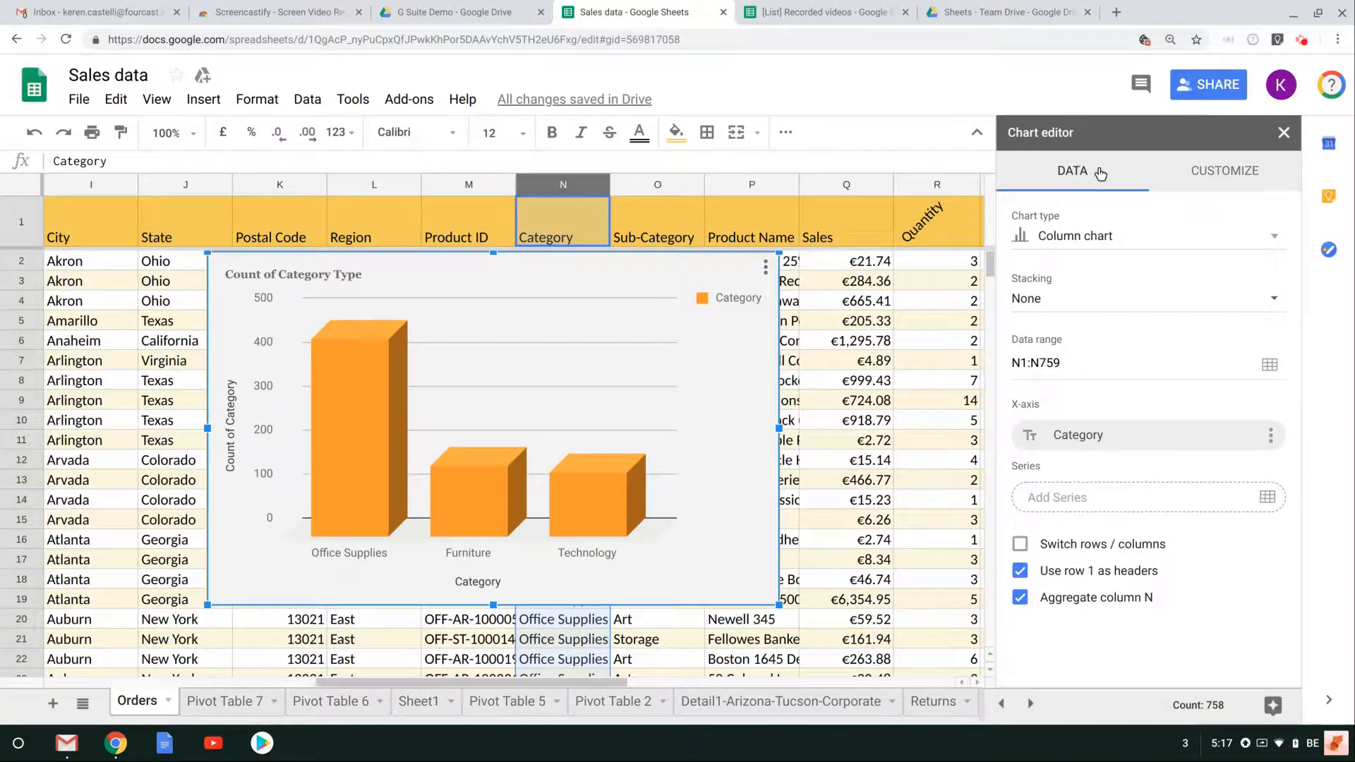
click(1283, 133)
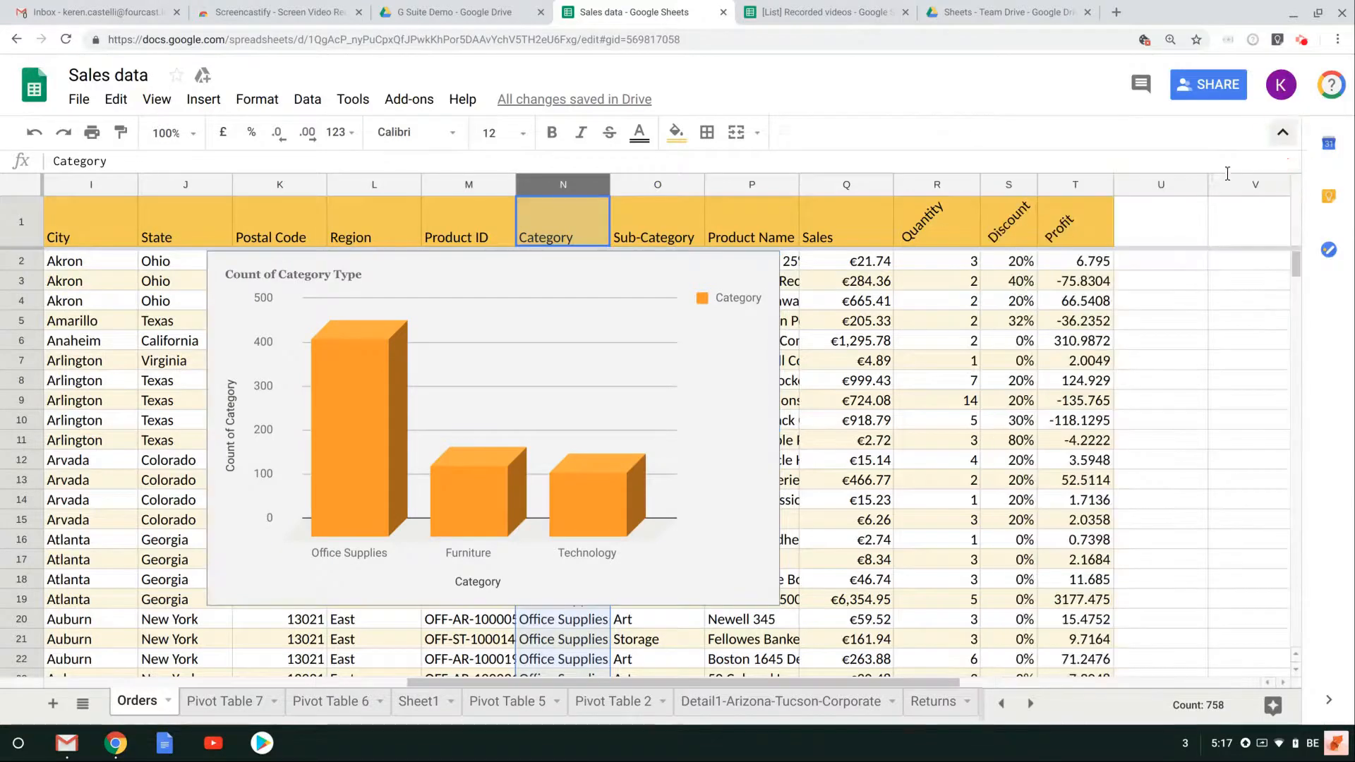
click(714, 267)
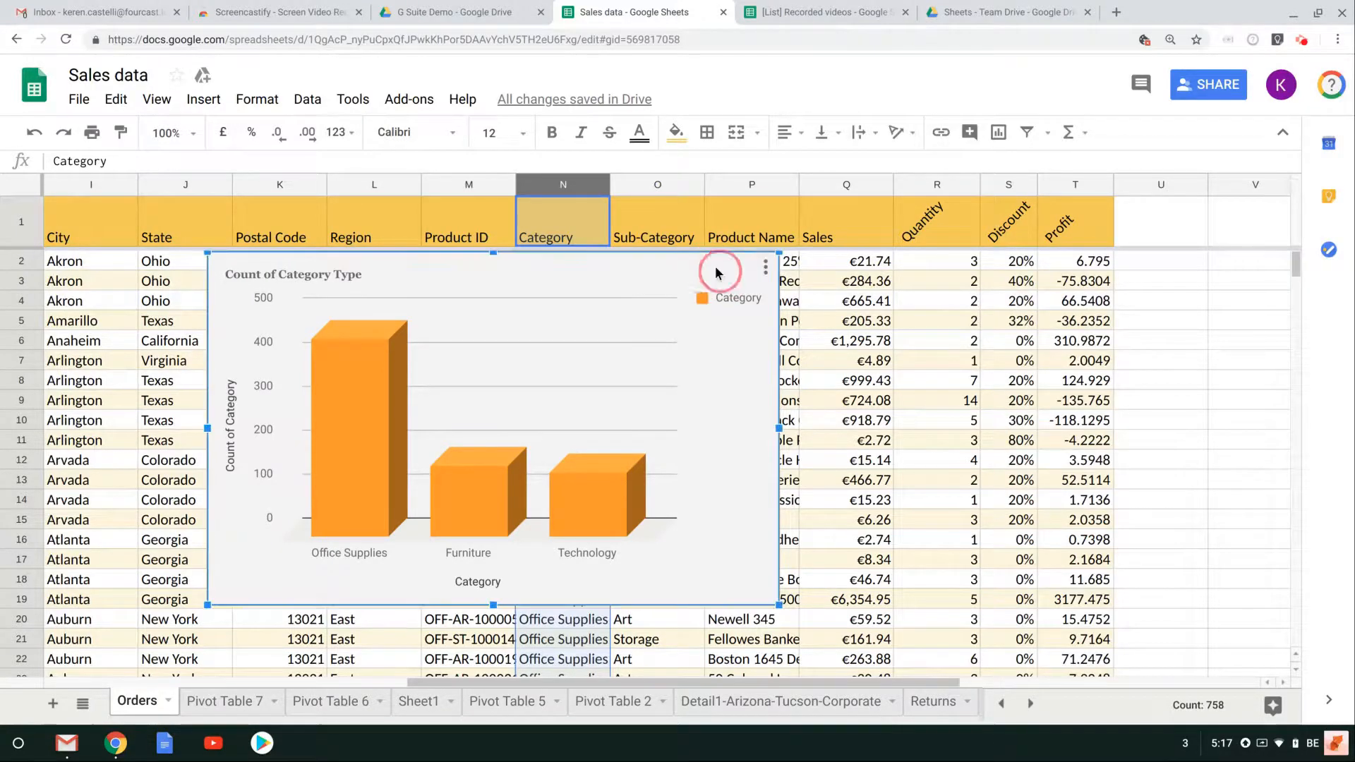
click(764, 267)
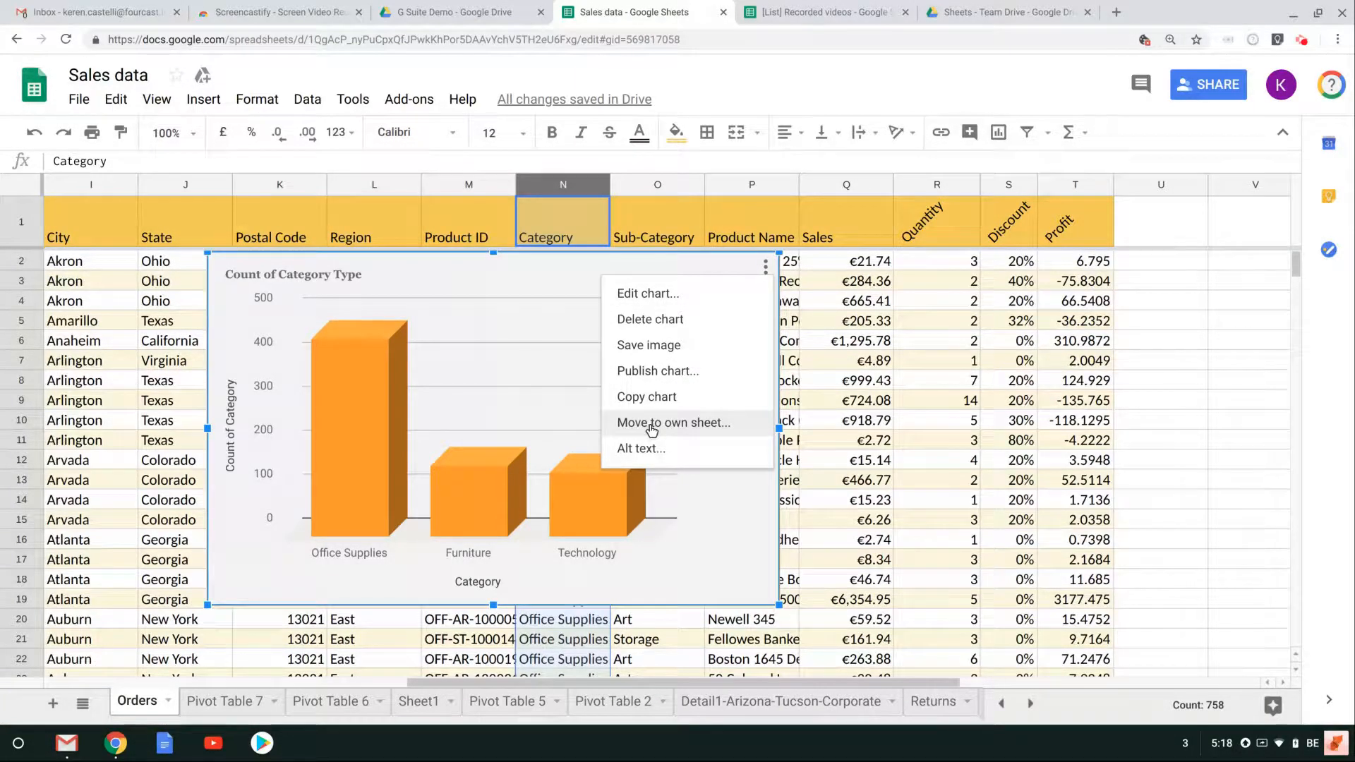
click(690, 424)
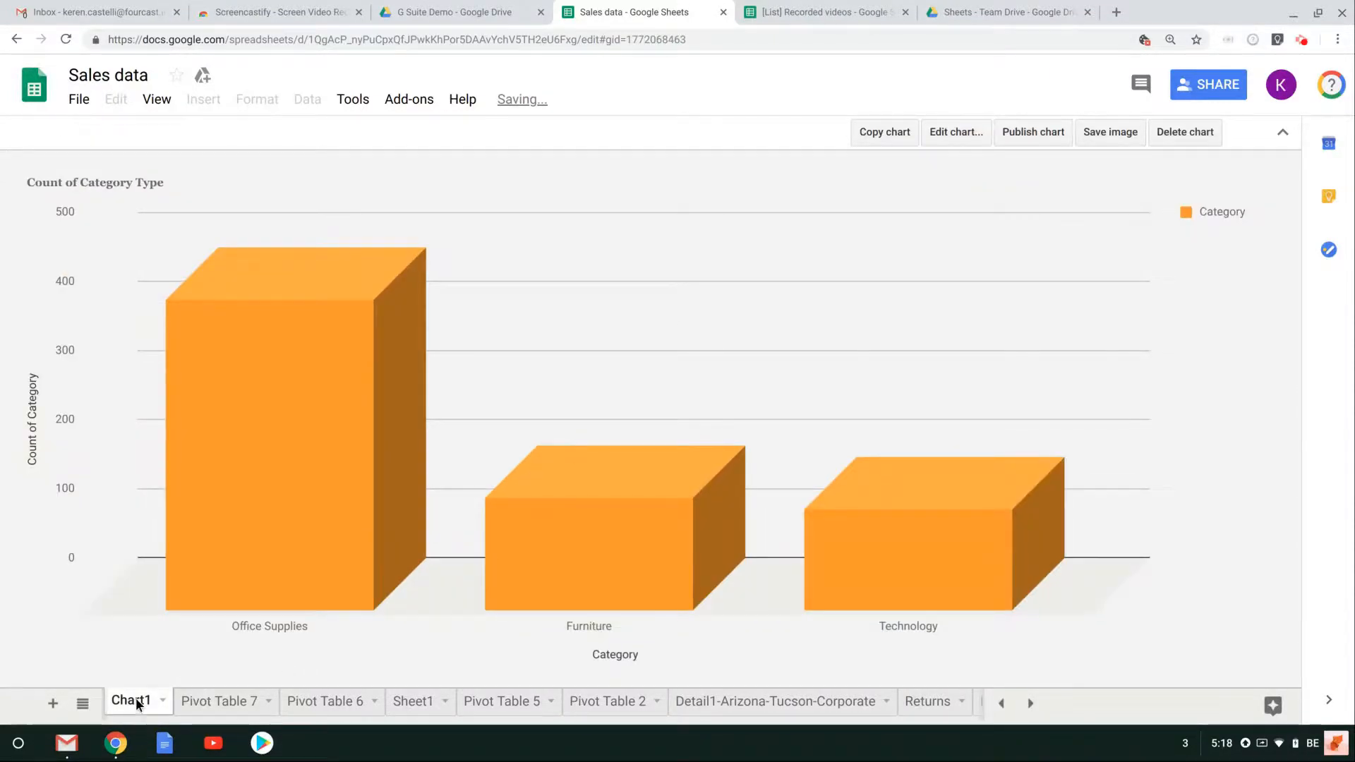
Step: Check the Orders sheet without the chart and return to the Chart1 sheet
click(999, 703)
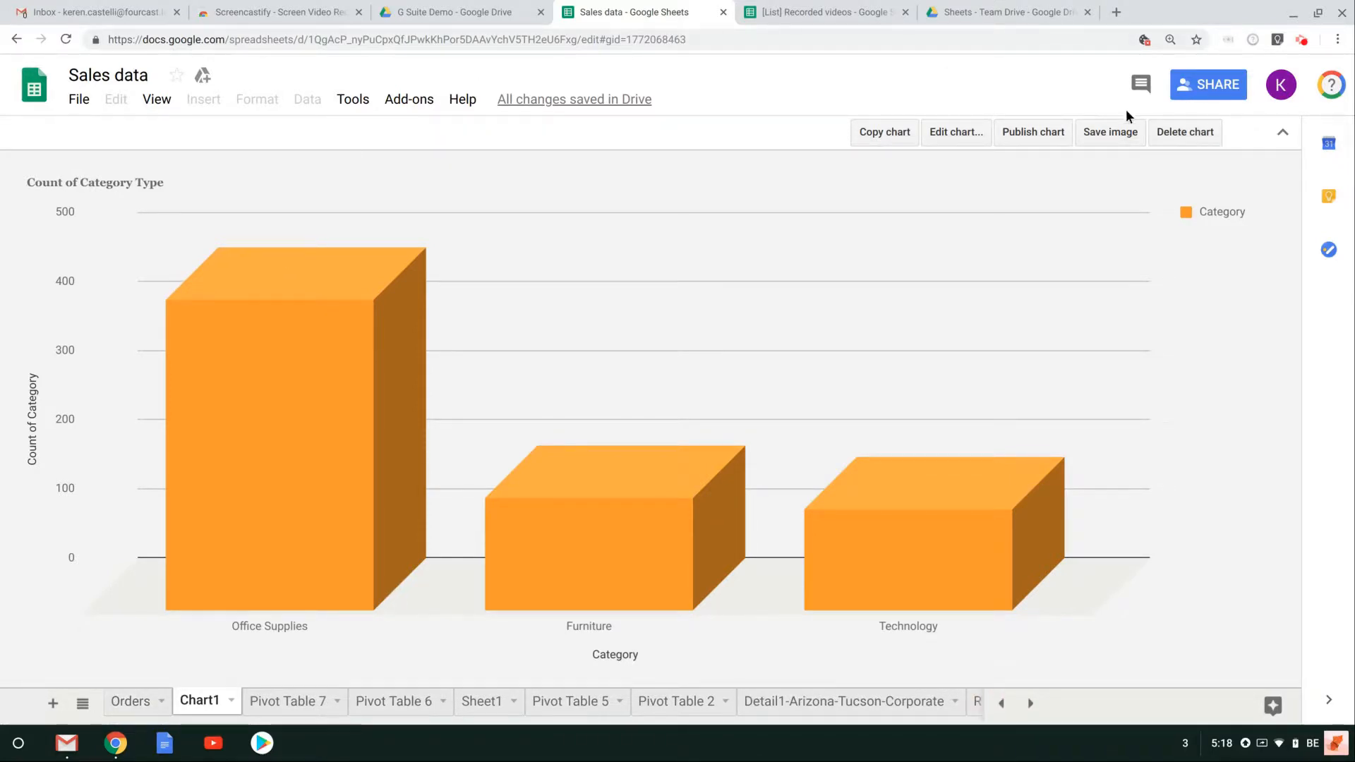
click(116, 706)
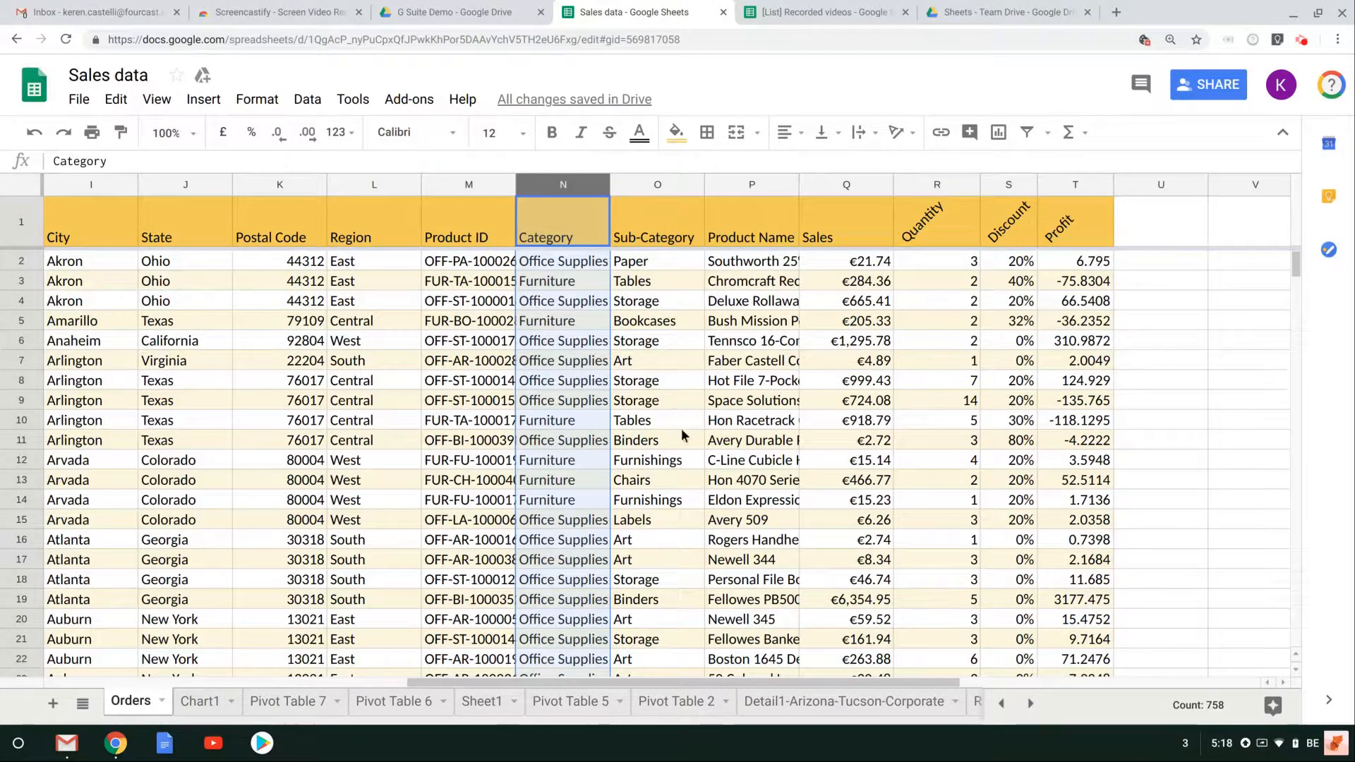
click(195, 704)
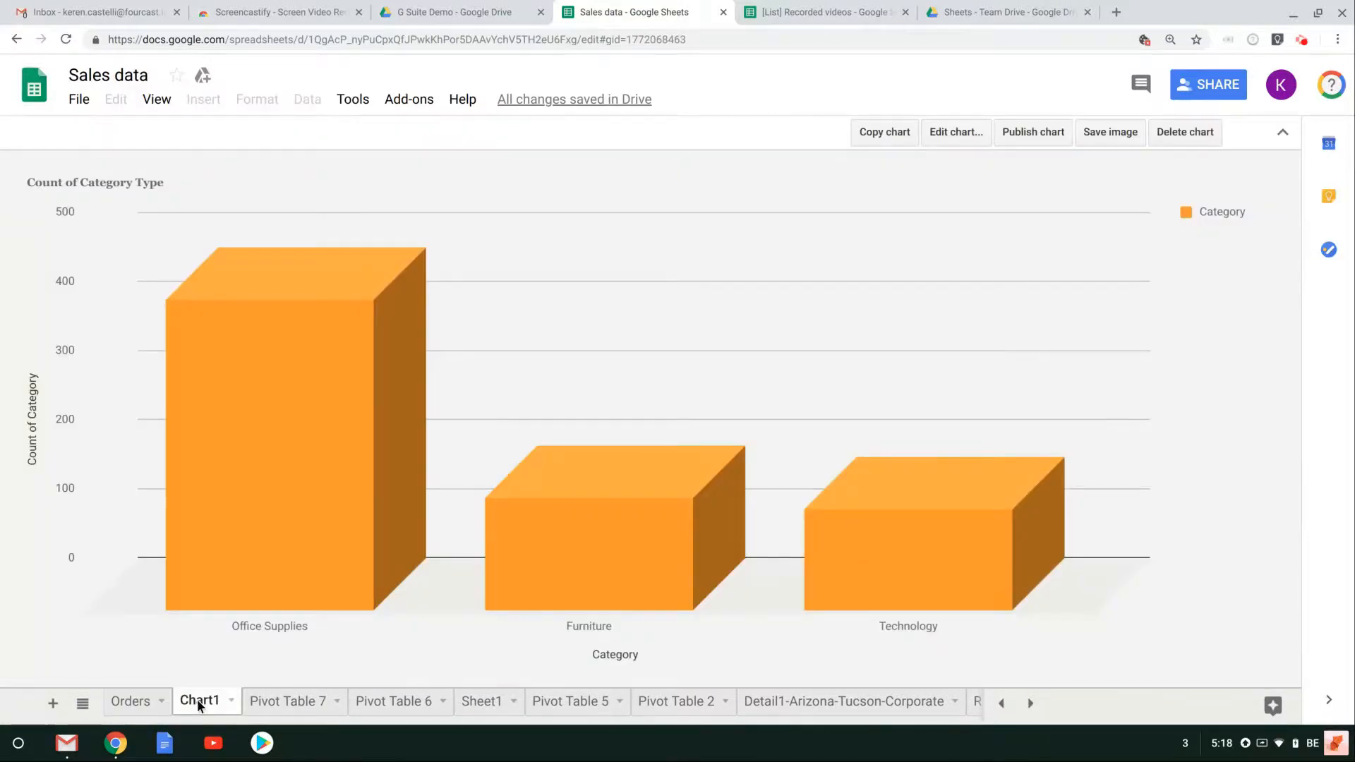